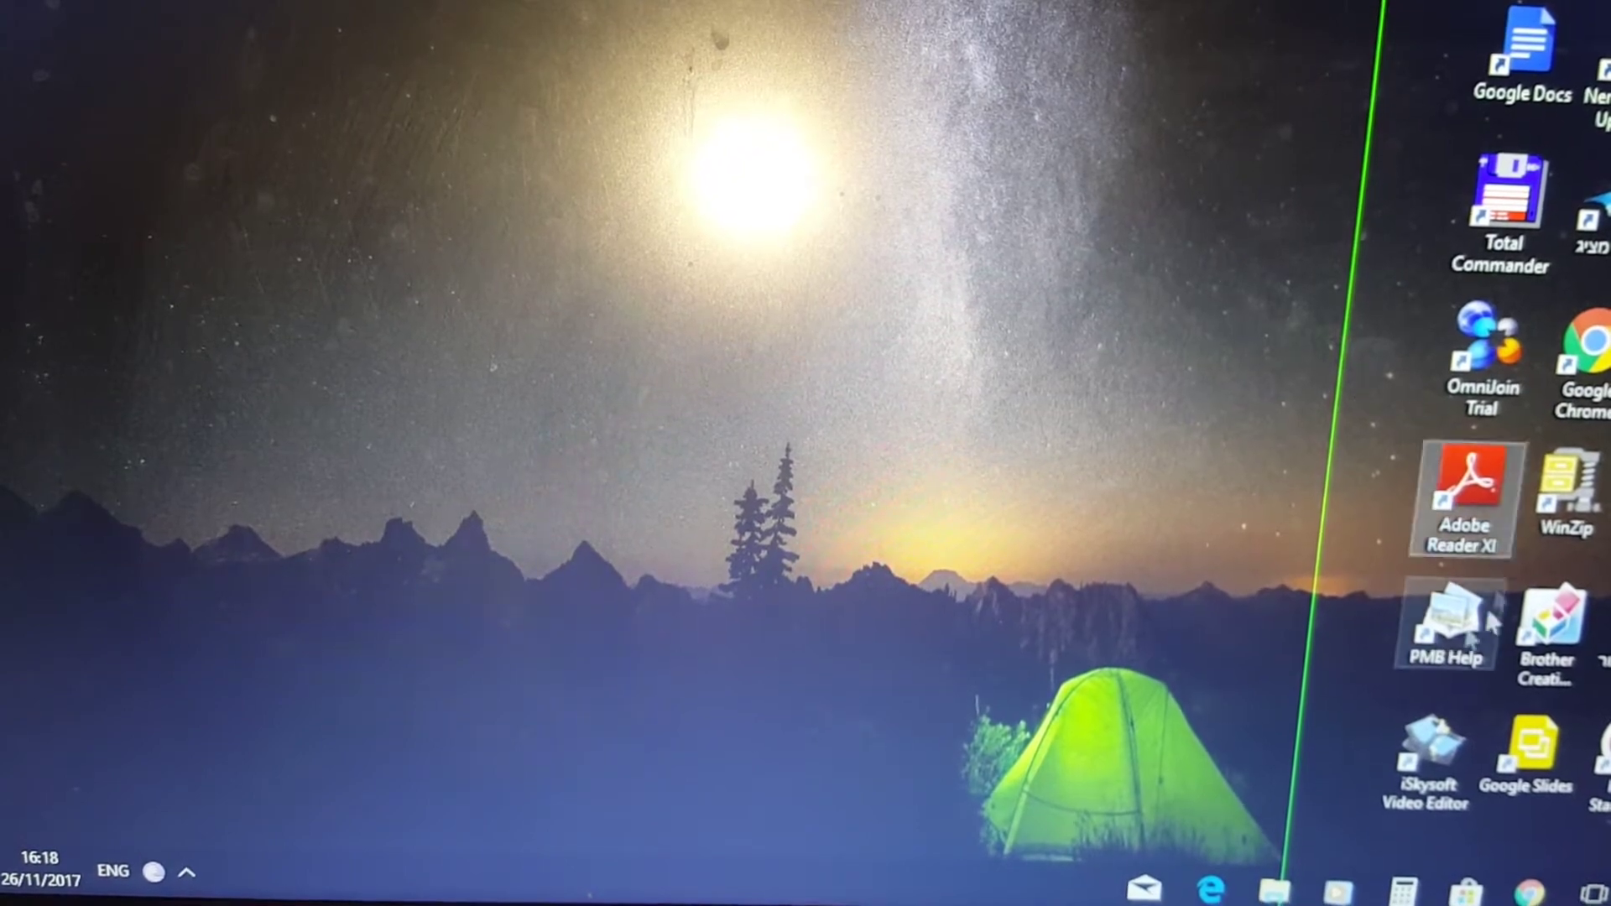
Launch Total Commander, browse to Downloads\SONIA2\software for pc.smartwatch.phone, then return to SONIA2.
{"action": "left_click", "coordinate": [1483, 225]}
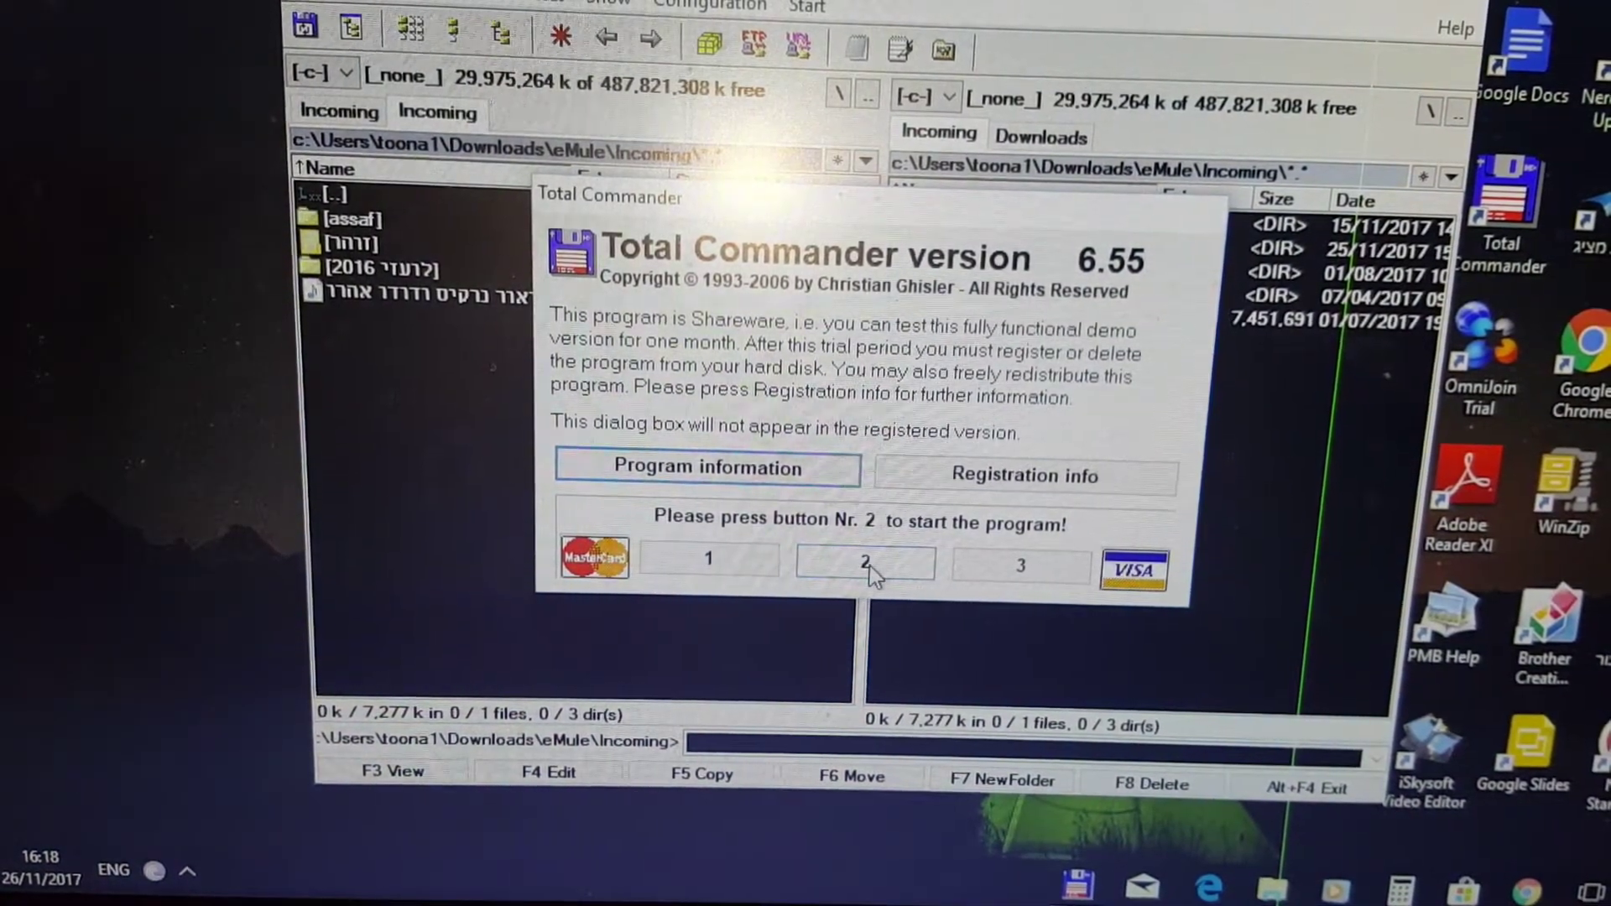
{"action": "left_click", "coordinate": [871, 566]}
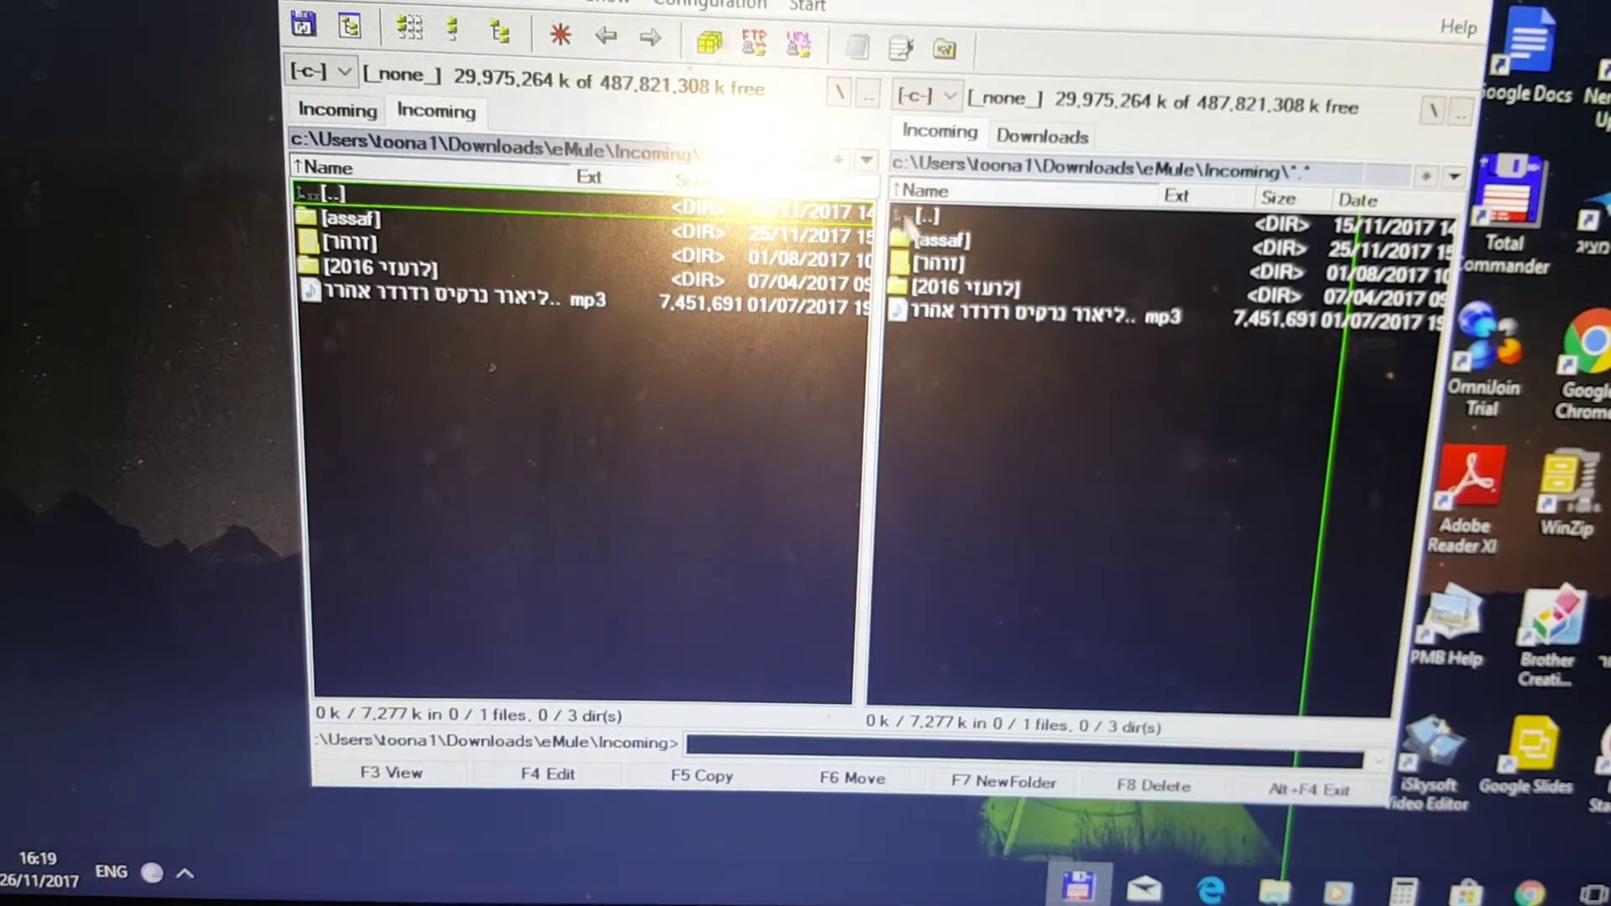
{"action": "double_click", "coordinate": [917, 215]}
{"action": "double_click", "coordinate": [917, 216]}
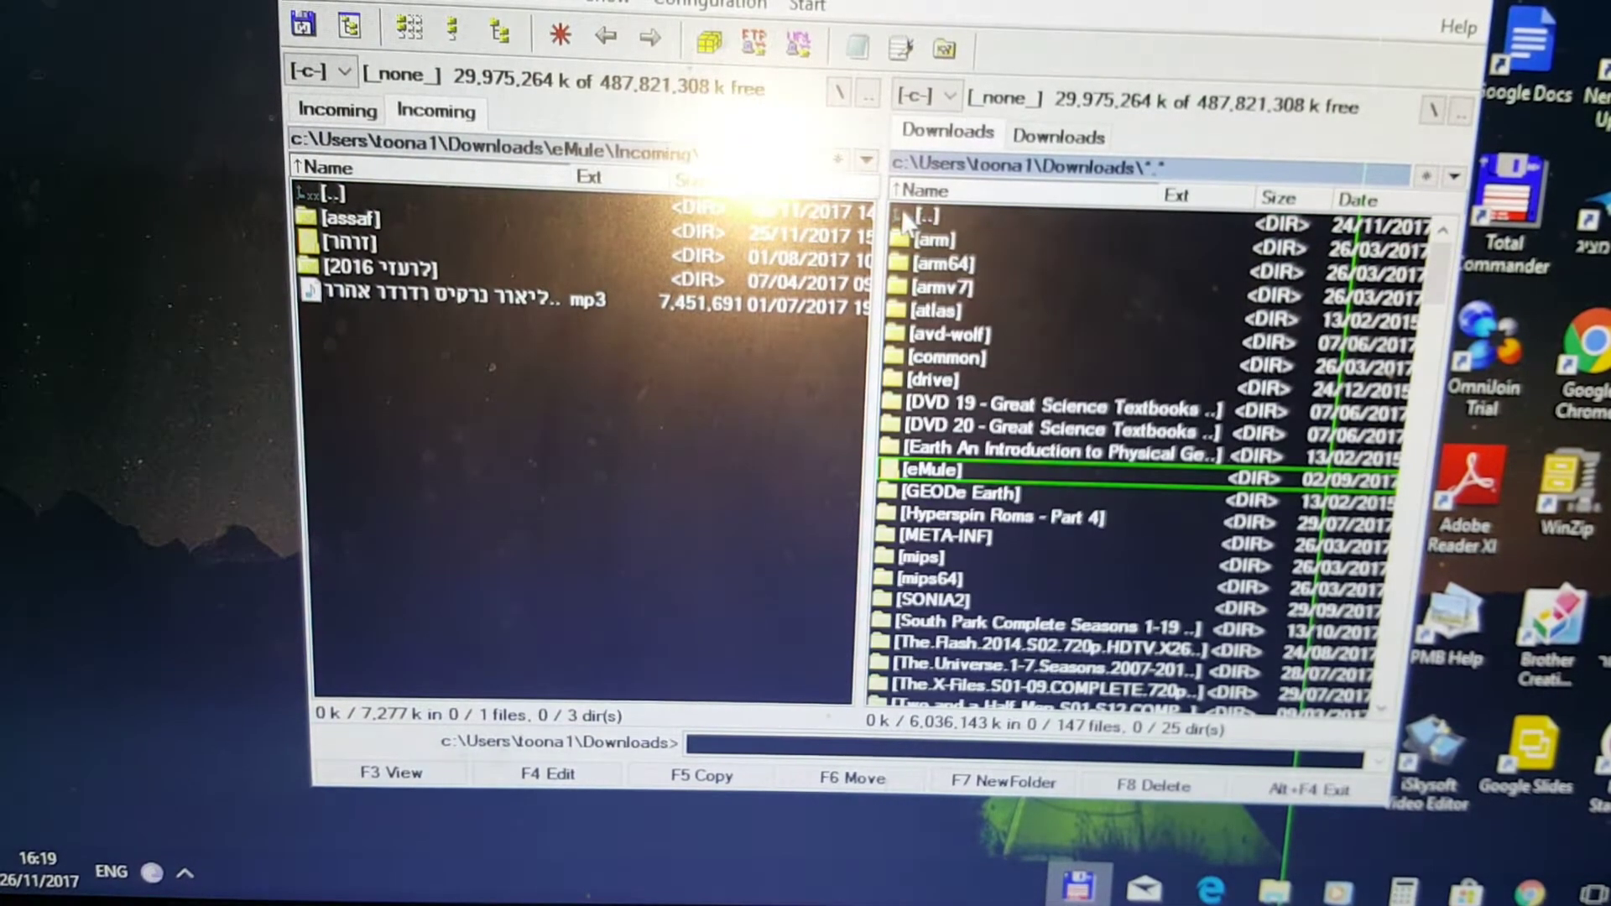
{"action": "double_click", "coordinate": [954, 601]}
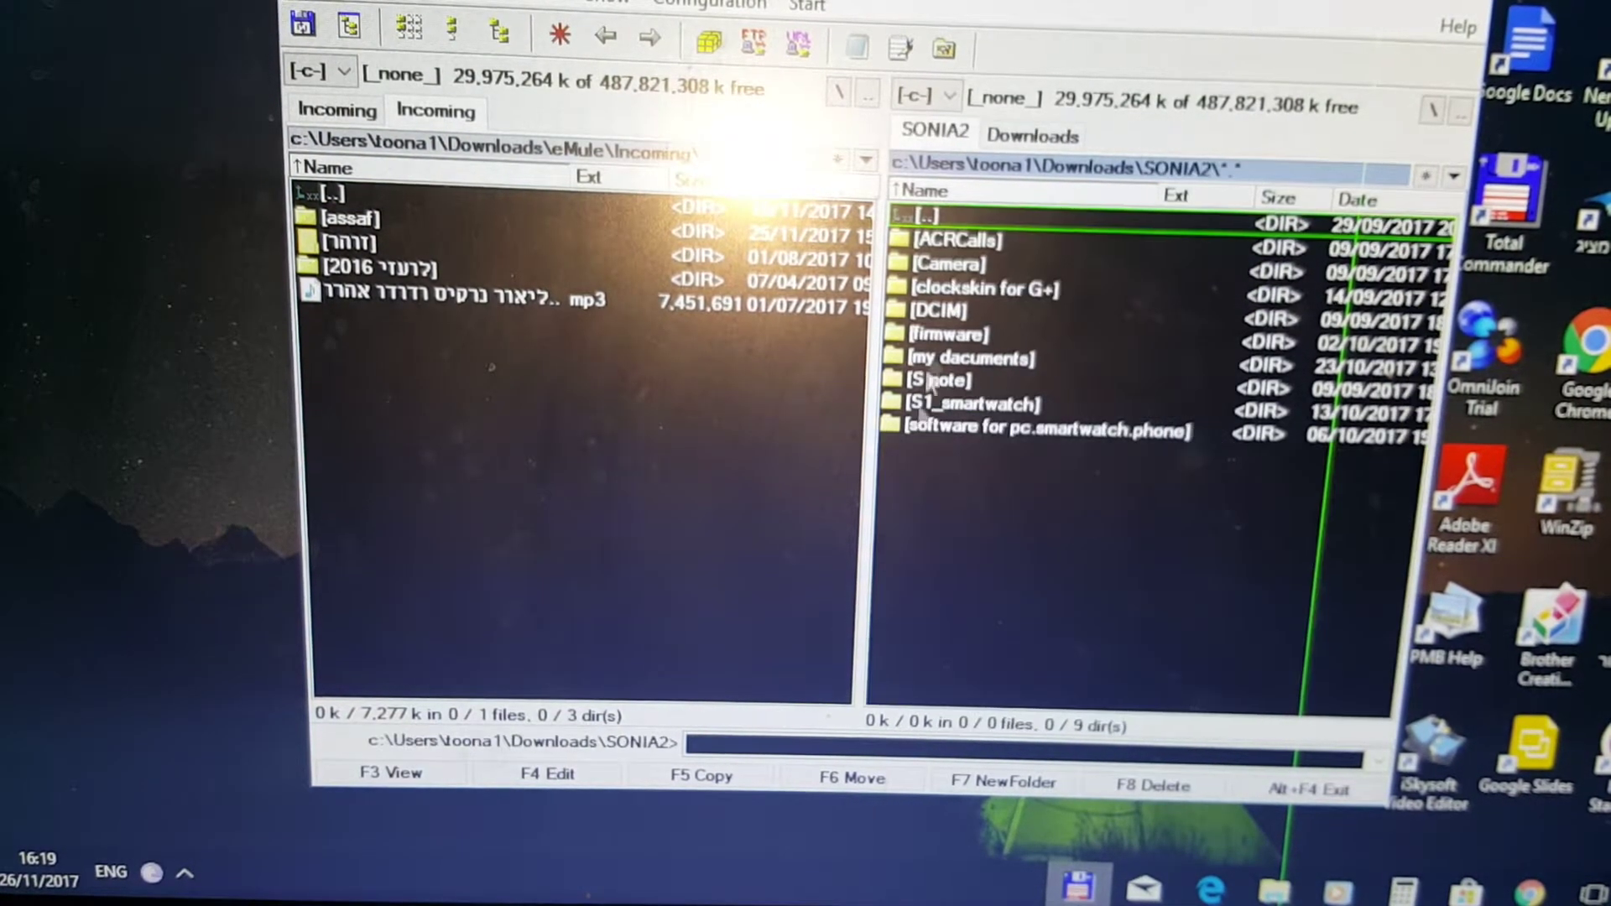
{"action": "double_click", "coordinate": [1045, 435]}
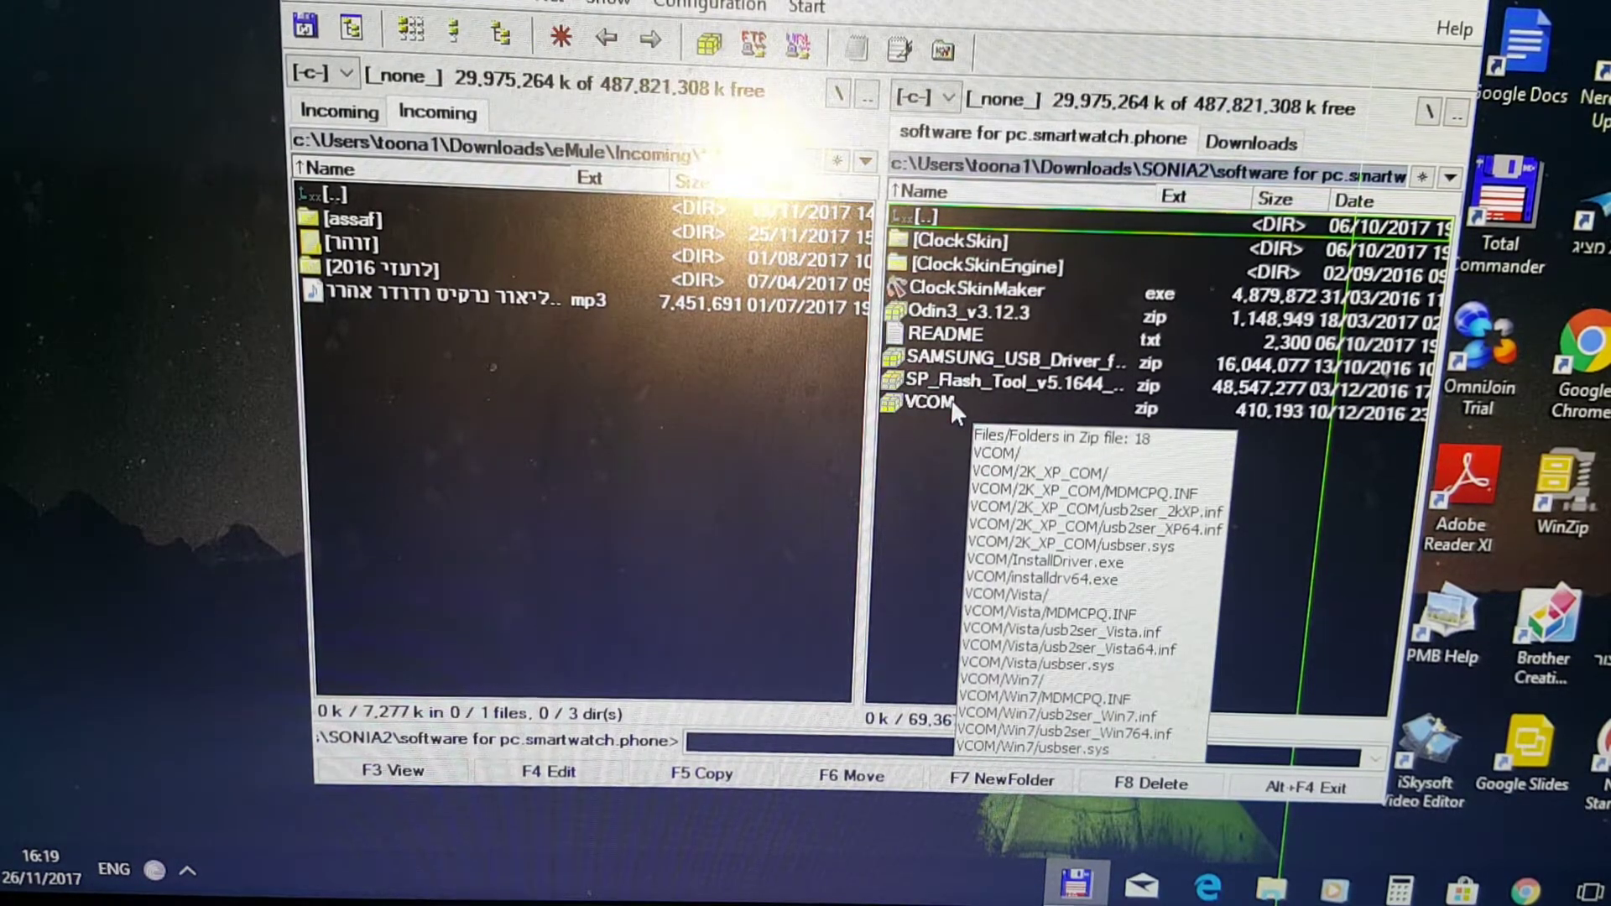
{"action": "double_click", "coordinate": [905, 225]}
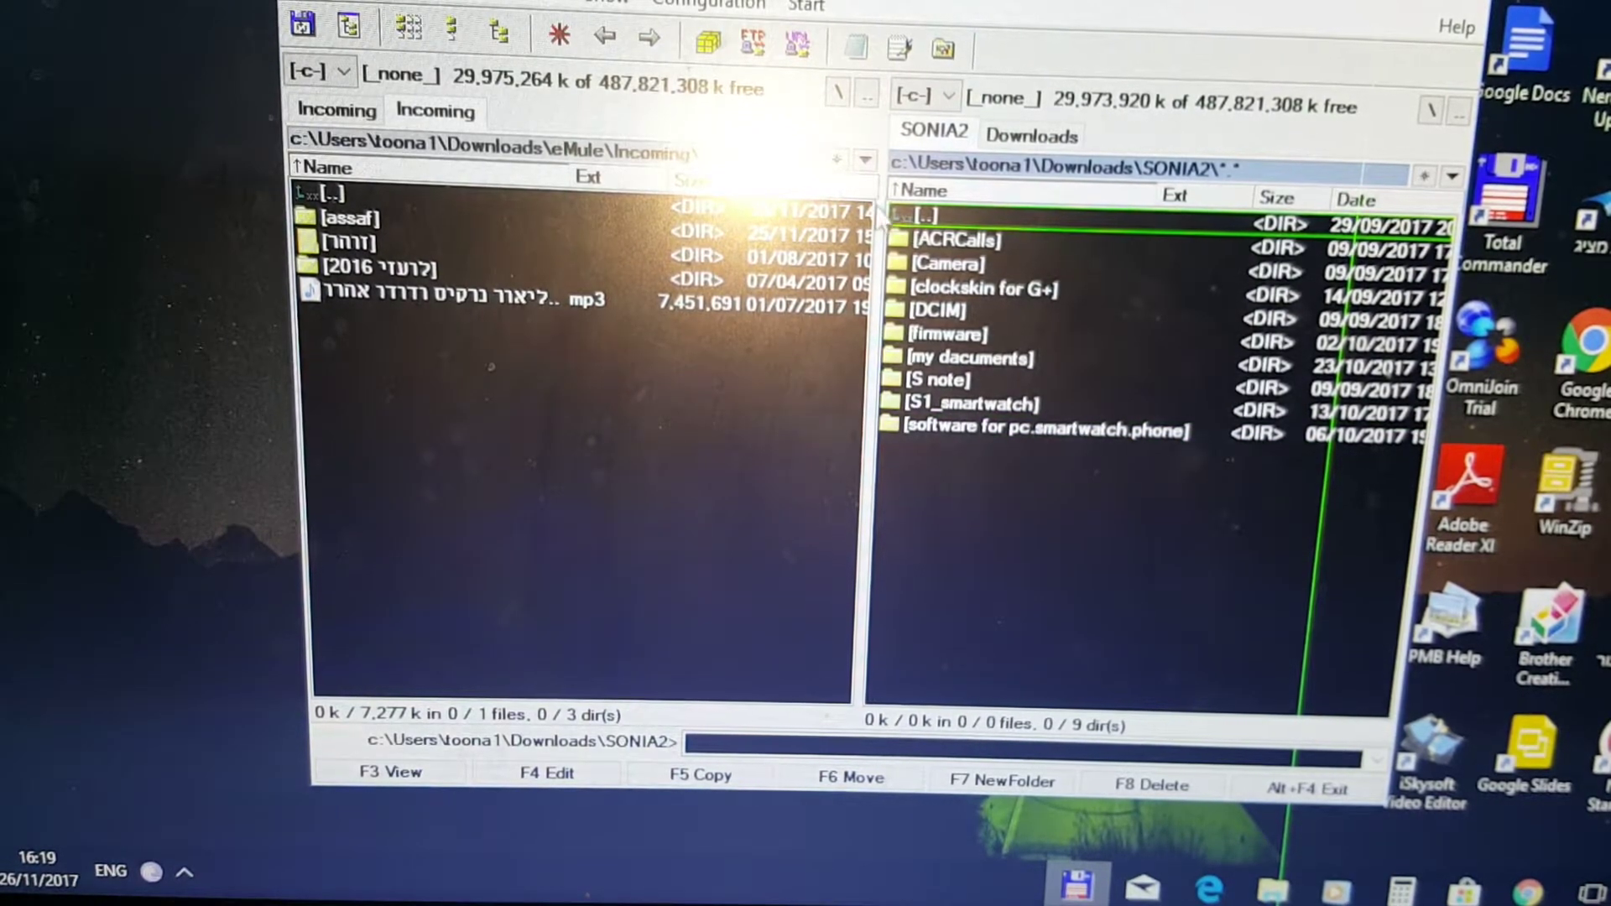
Minimize Total Commander and open Windows Settings from the Start menu.
{"action": "left_click", "coordinate": [1321, 4]}
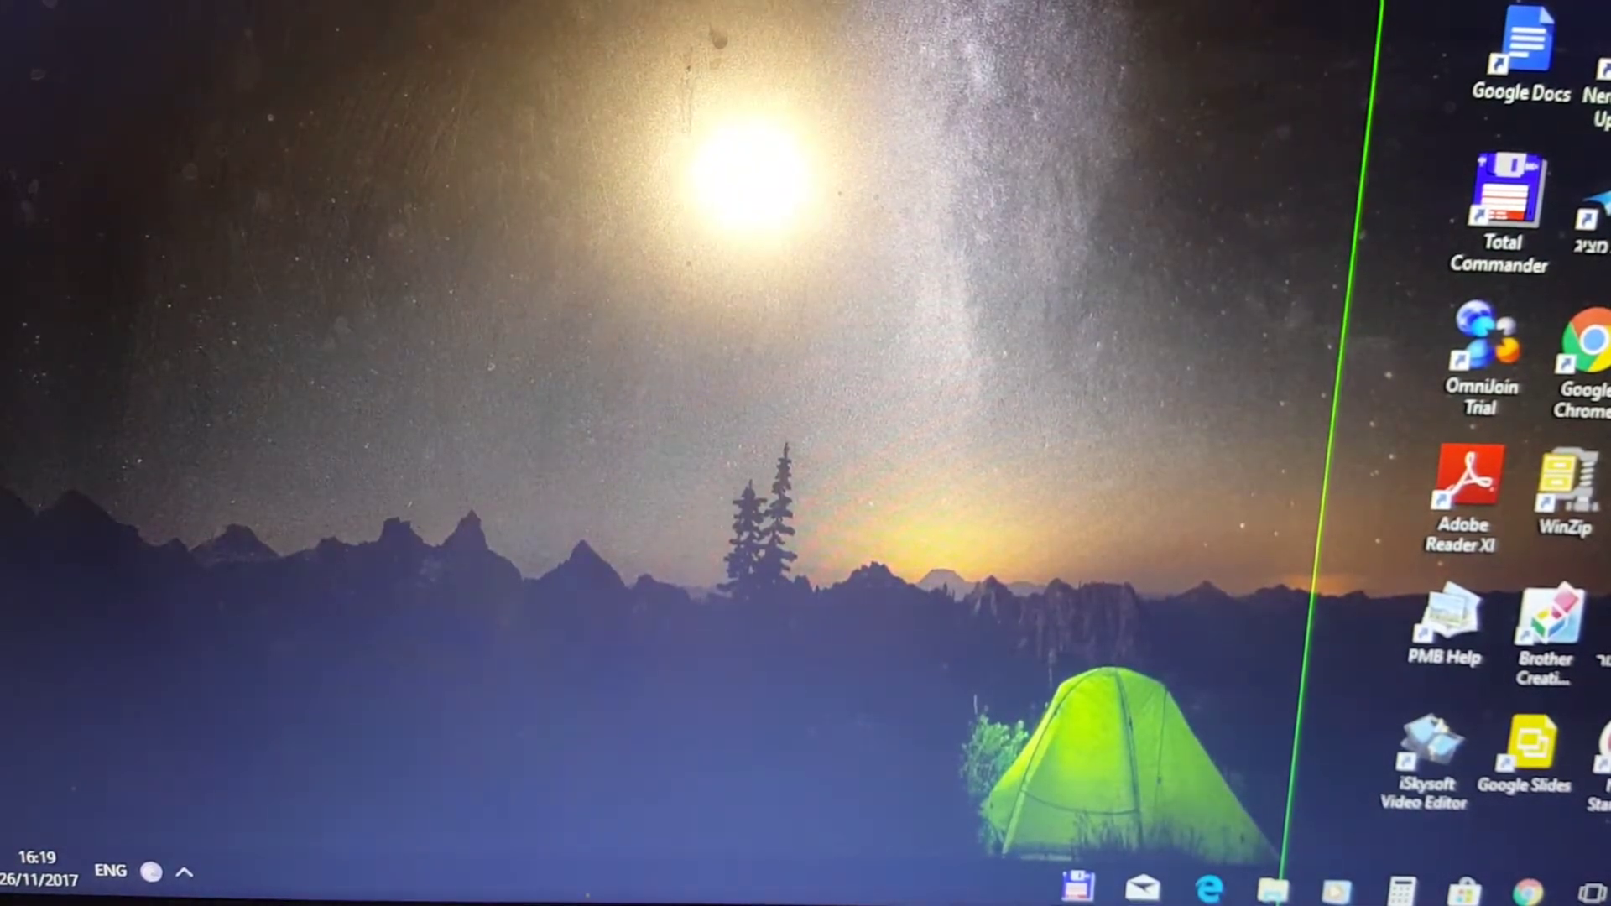
{"action": "key", "text": "super"}
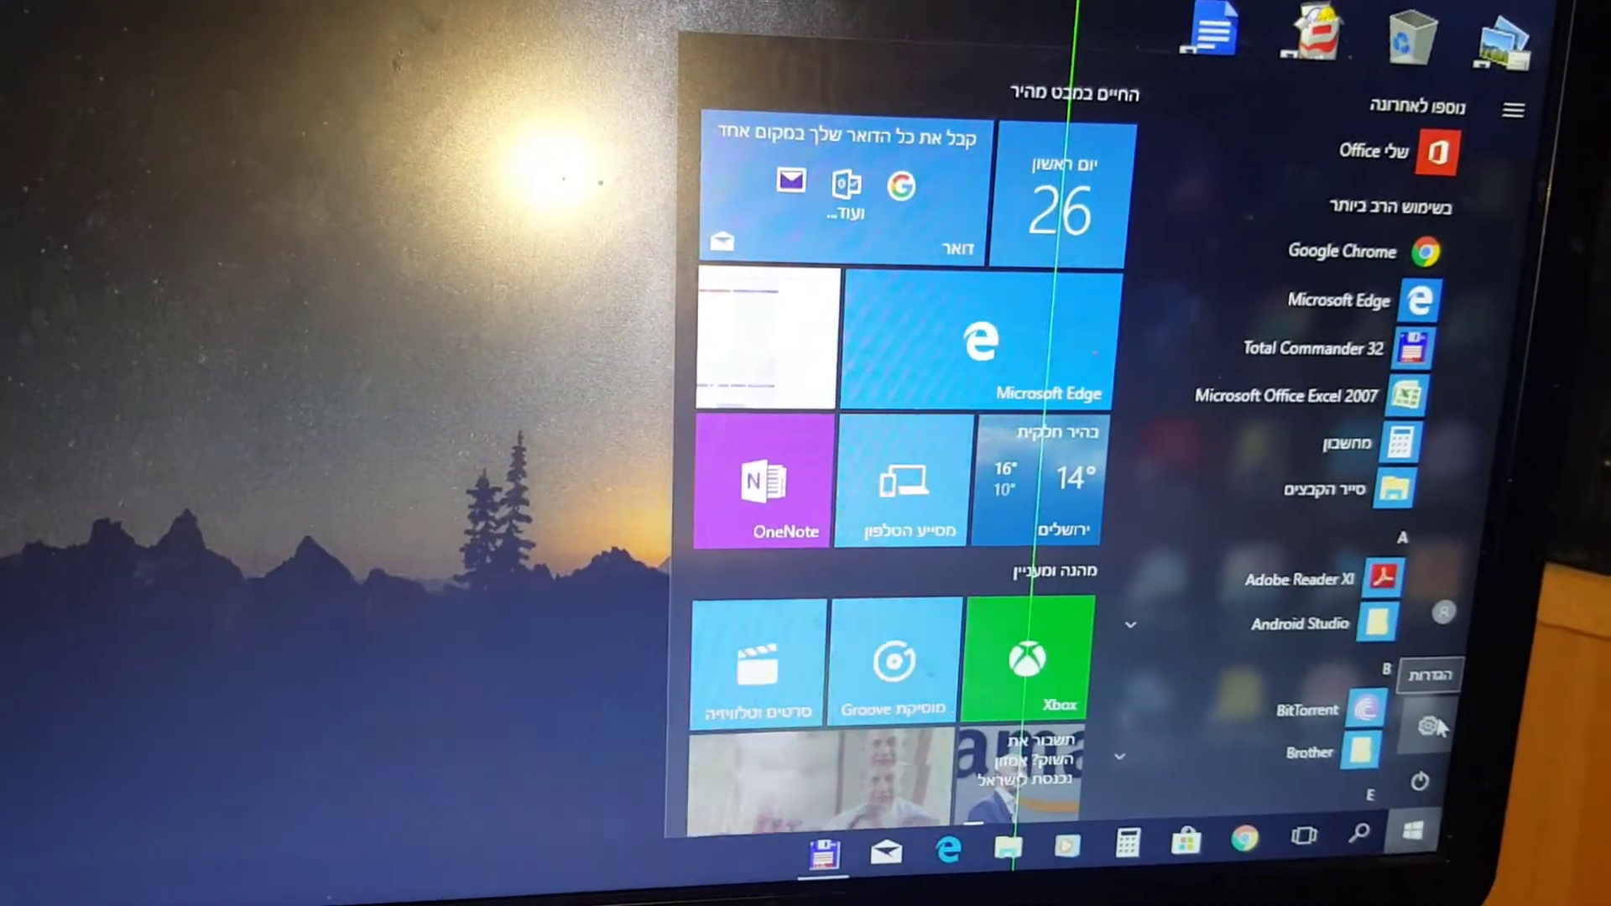
{"action": "left_click", "coordinate": [1400, 668]}
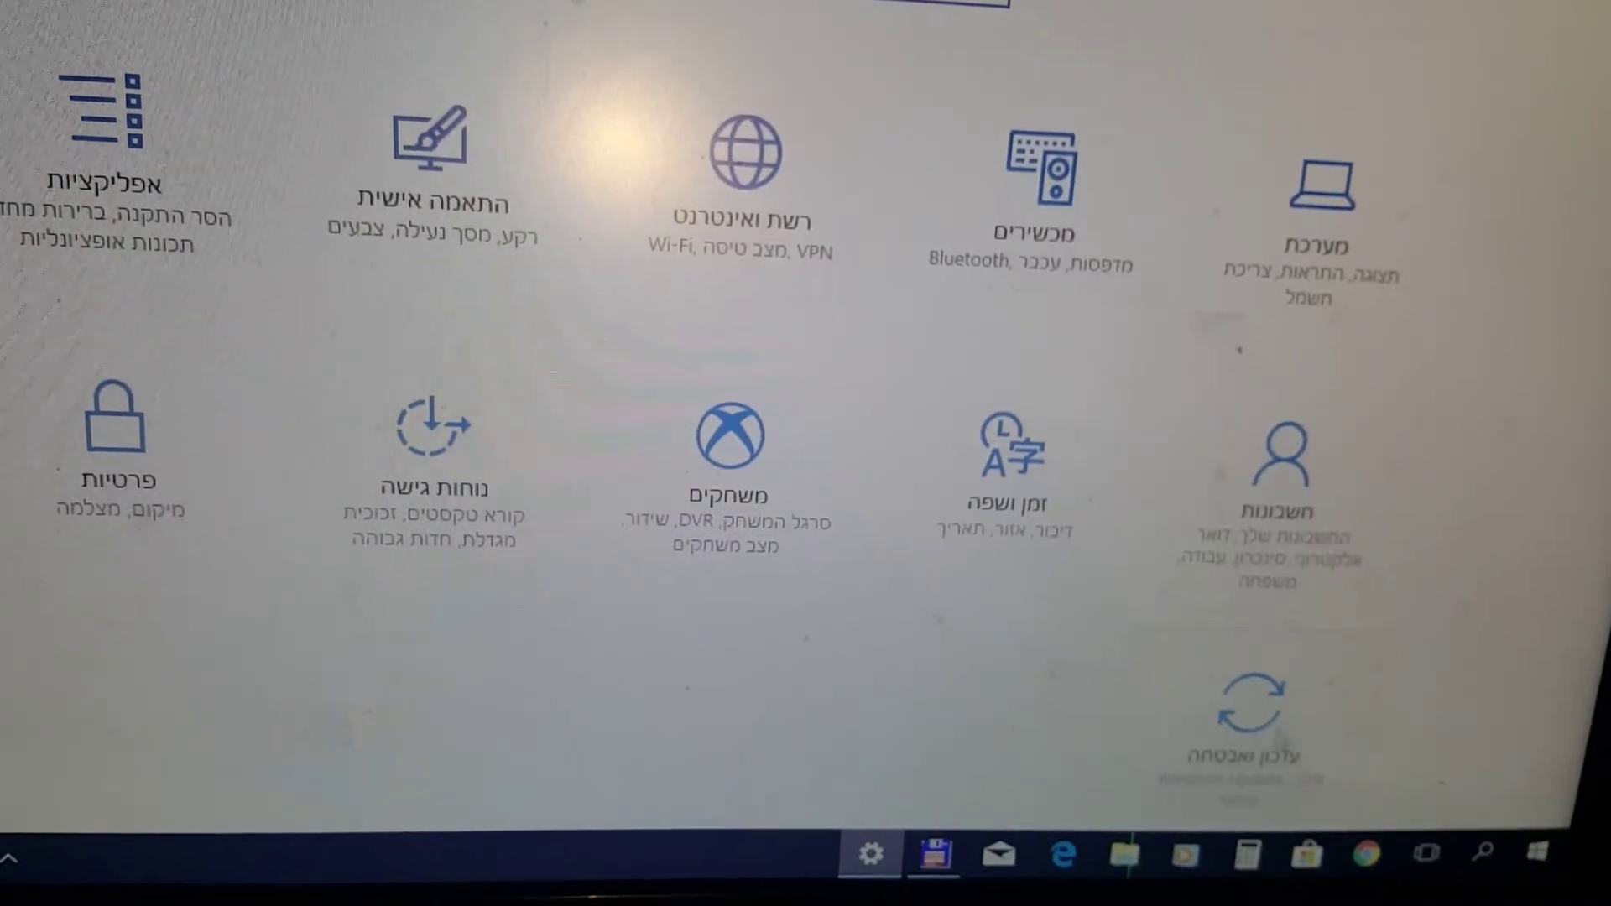
Go to Update & Security and its Recovery page.
{"action": "left_click", "coordinate": [1238, 718]}
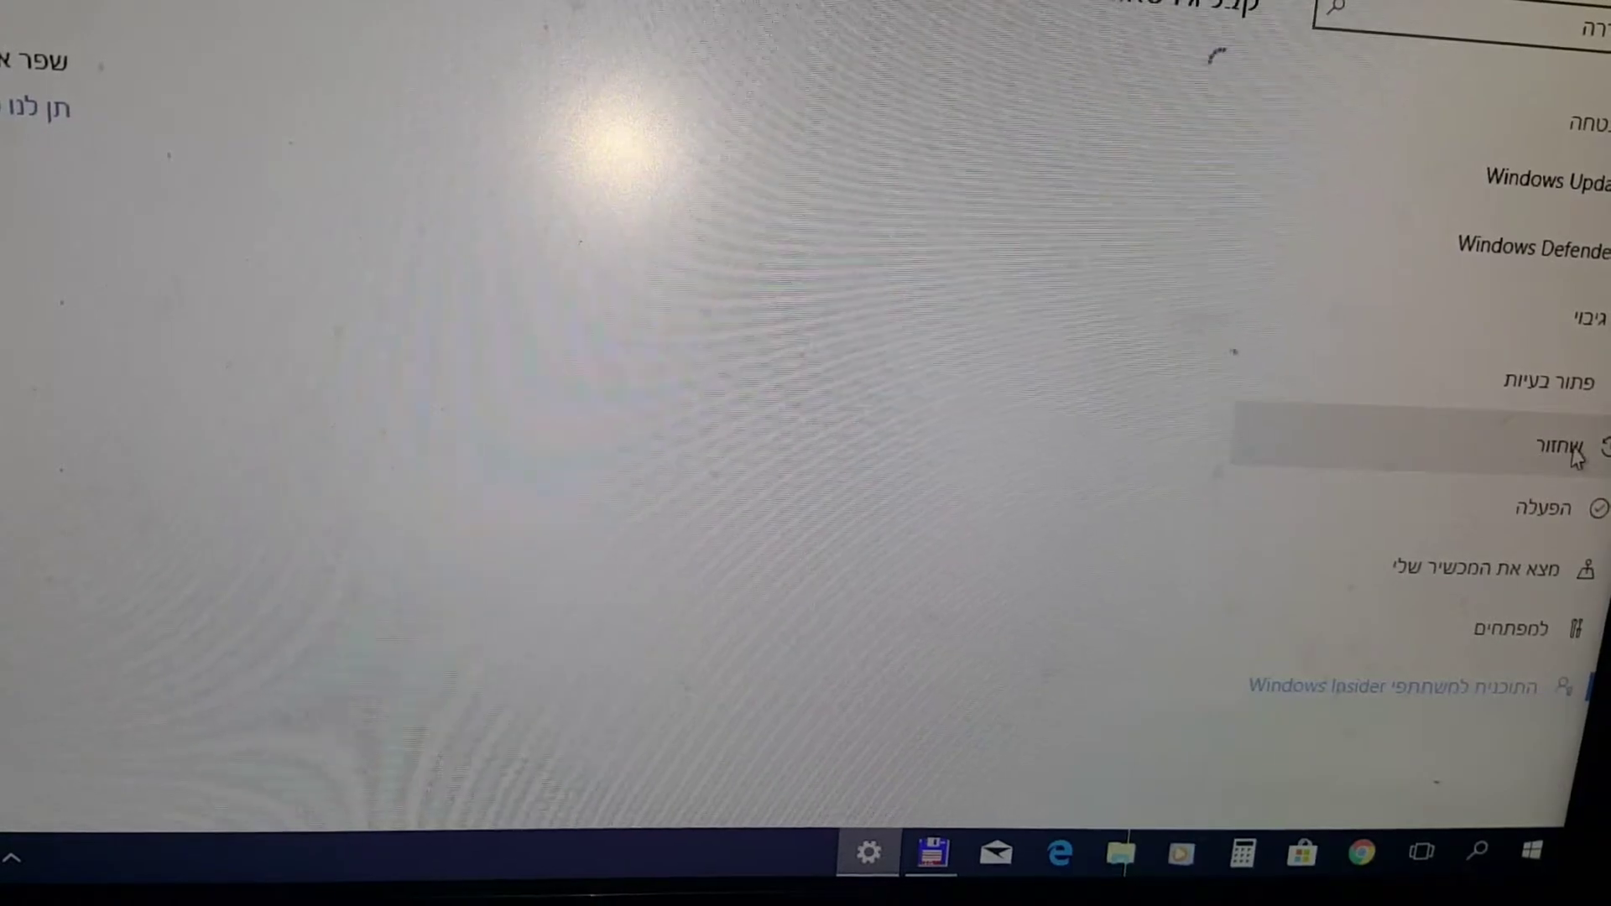
{"action": "left_click", "coordinate": [1577, 459]}
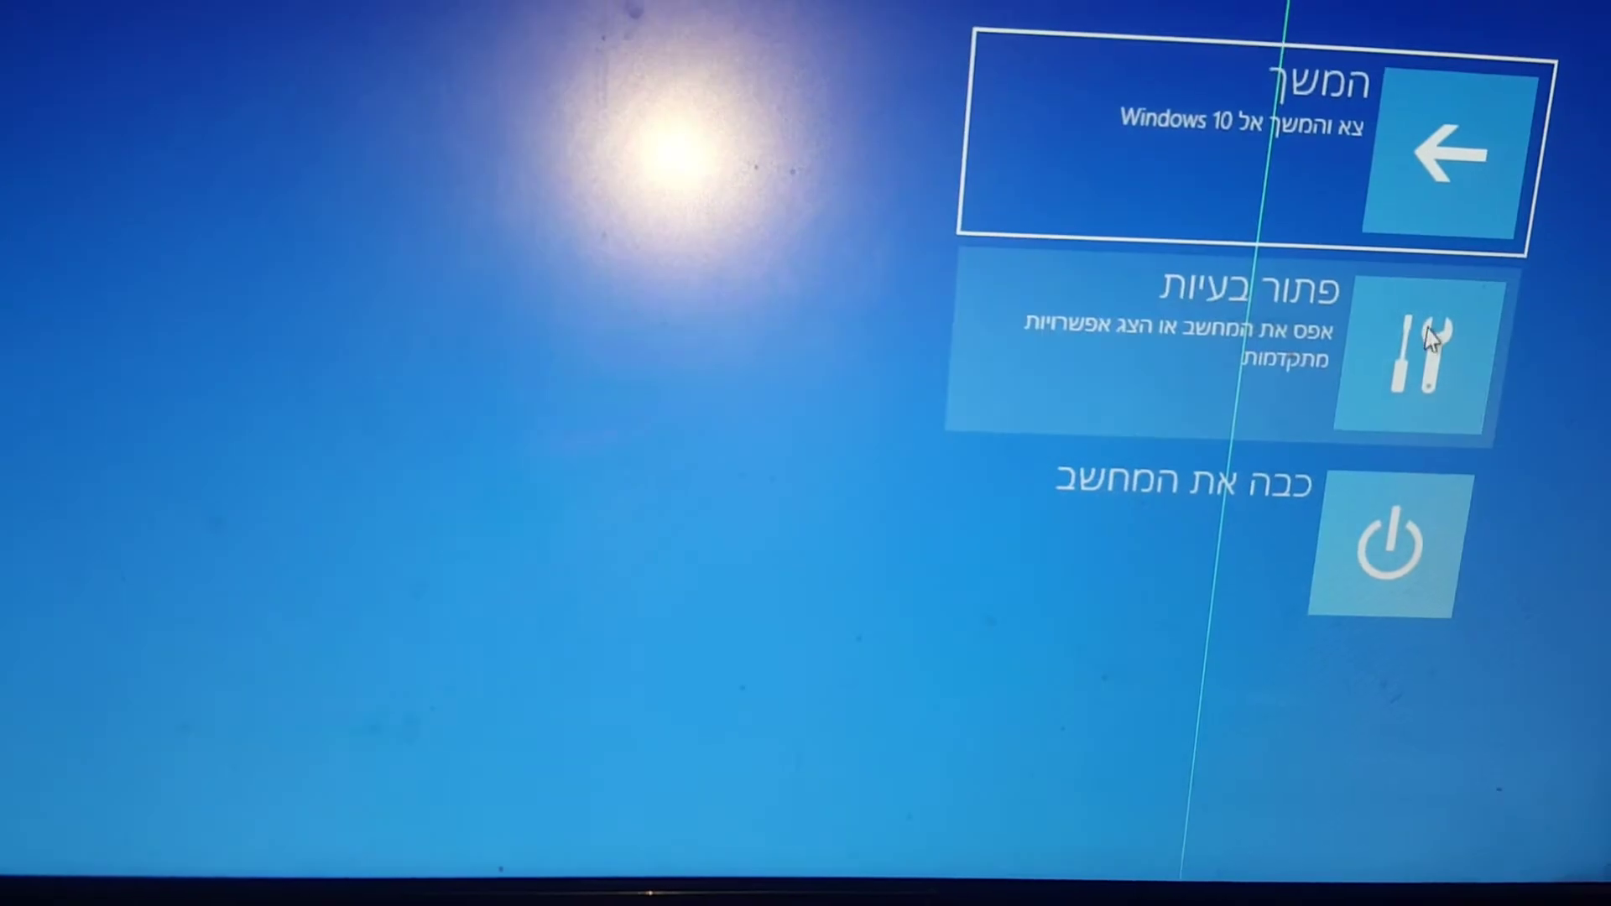
In the recovery menu, choose Troubleshoot and then Advanced options.
{"action": "left_click", "coordinate": [1309, 297]}
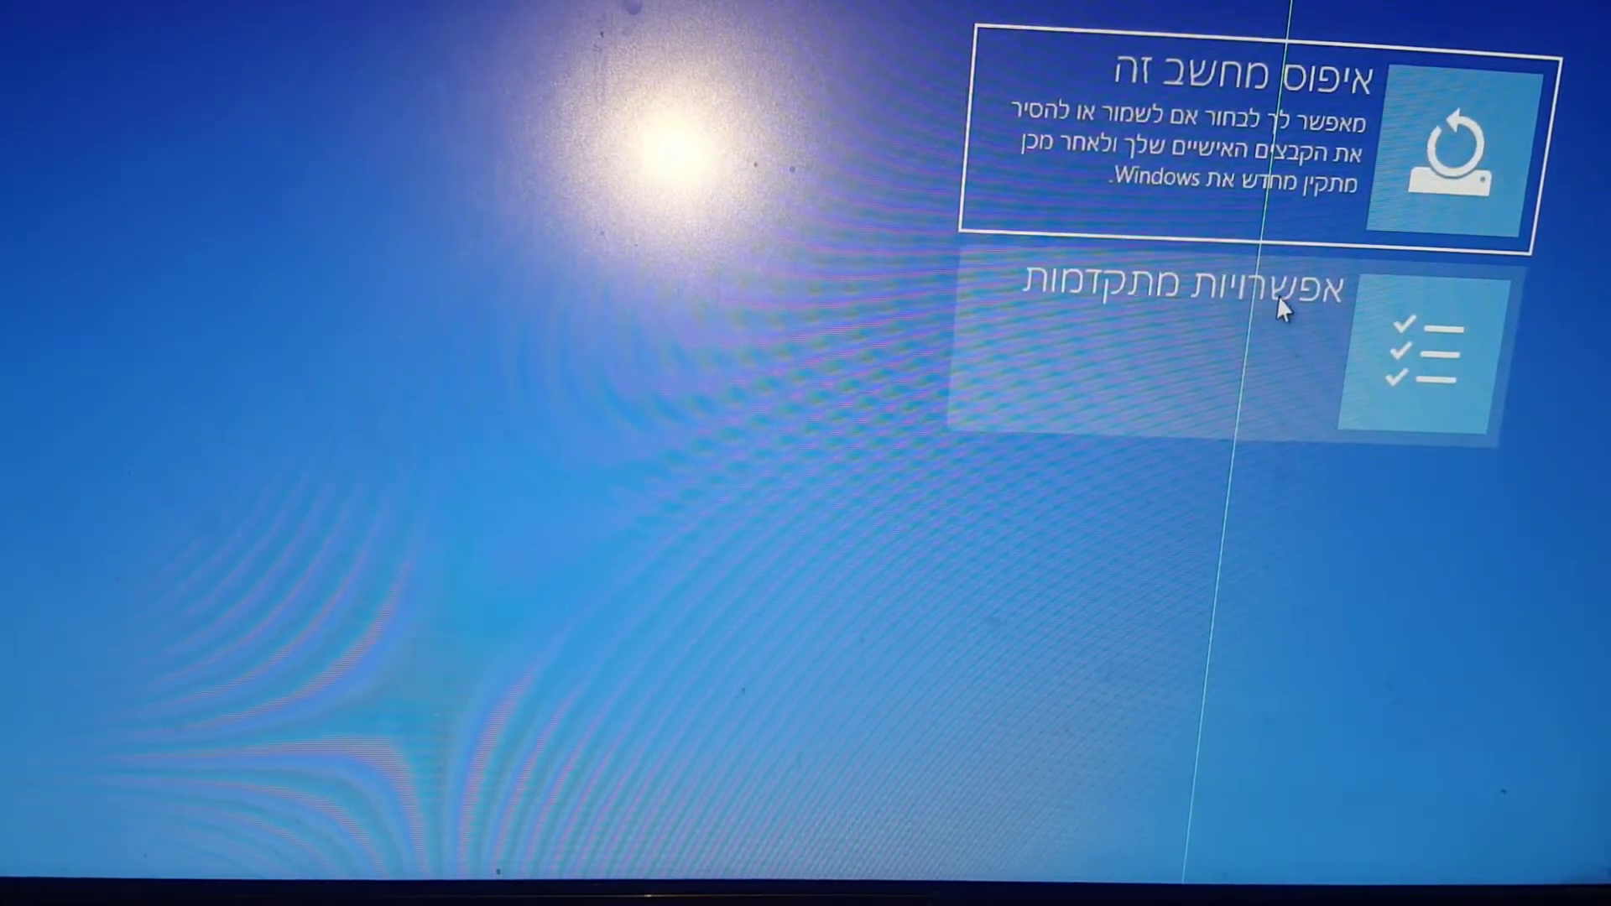
{"action": "left_click", "coordinate": [1279, 300]}
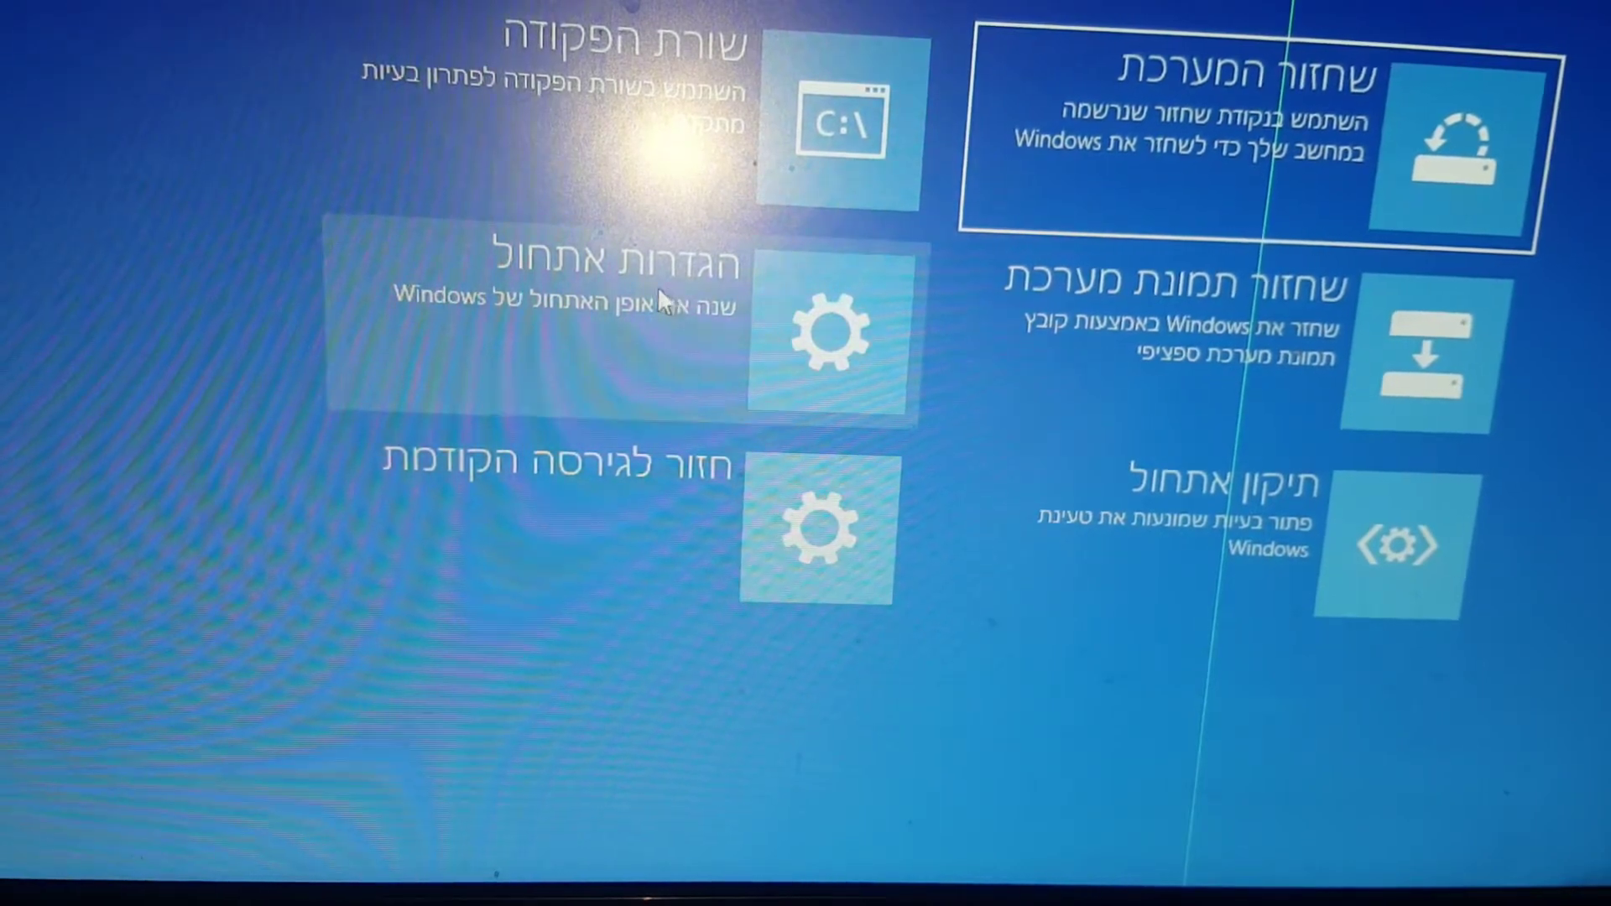
Restart from Startup Settings with option 4, driver signature enforcement disabled.
{"action": "left_click", "coordinate": [652, 290]}
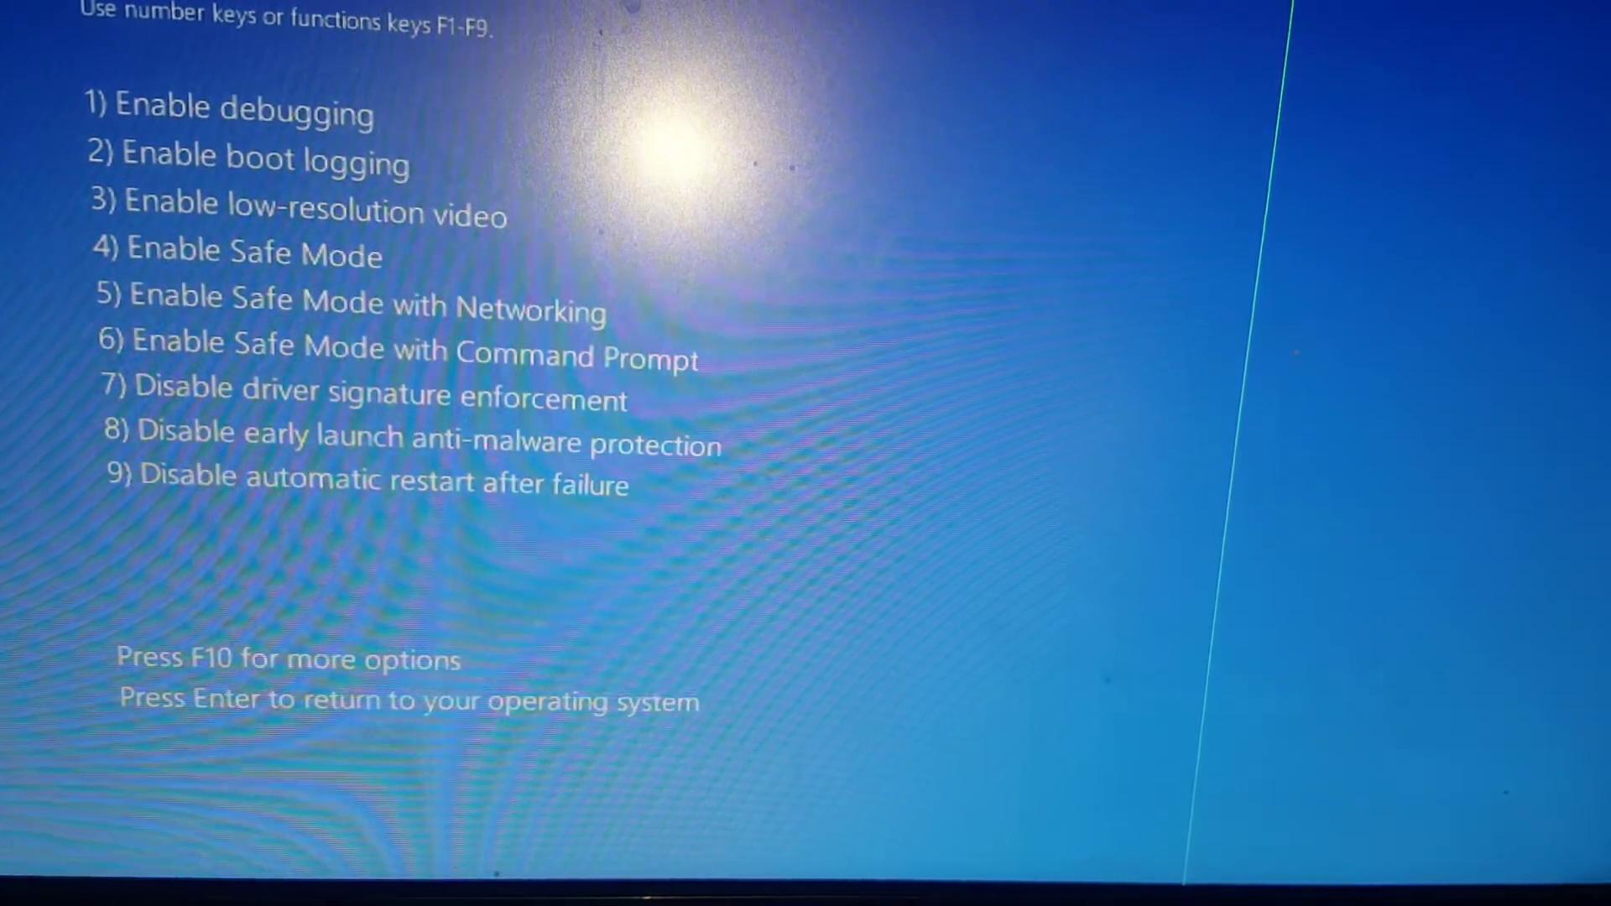
{"action": "key", "text": "4"}
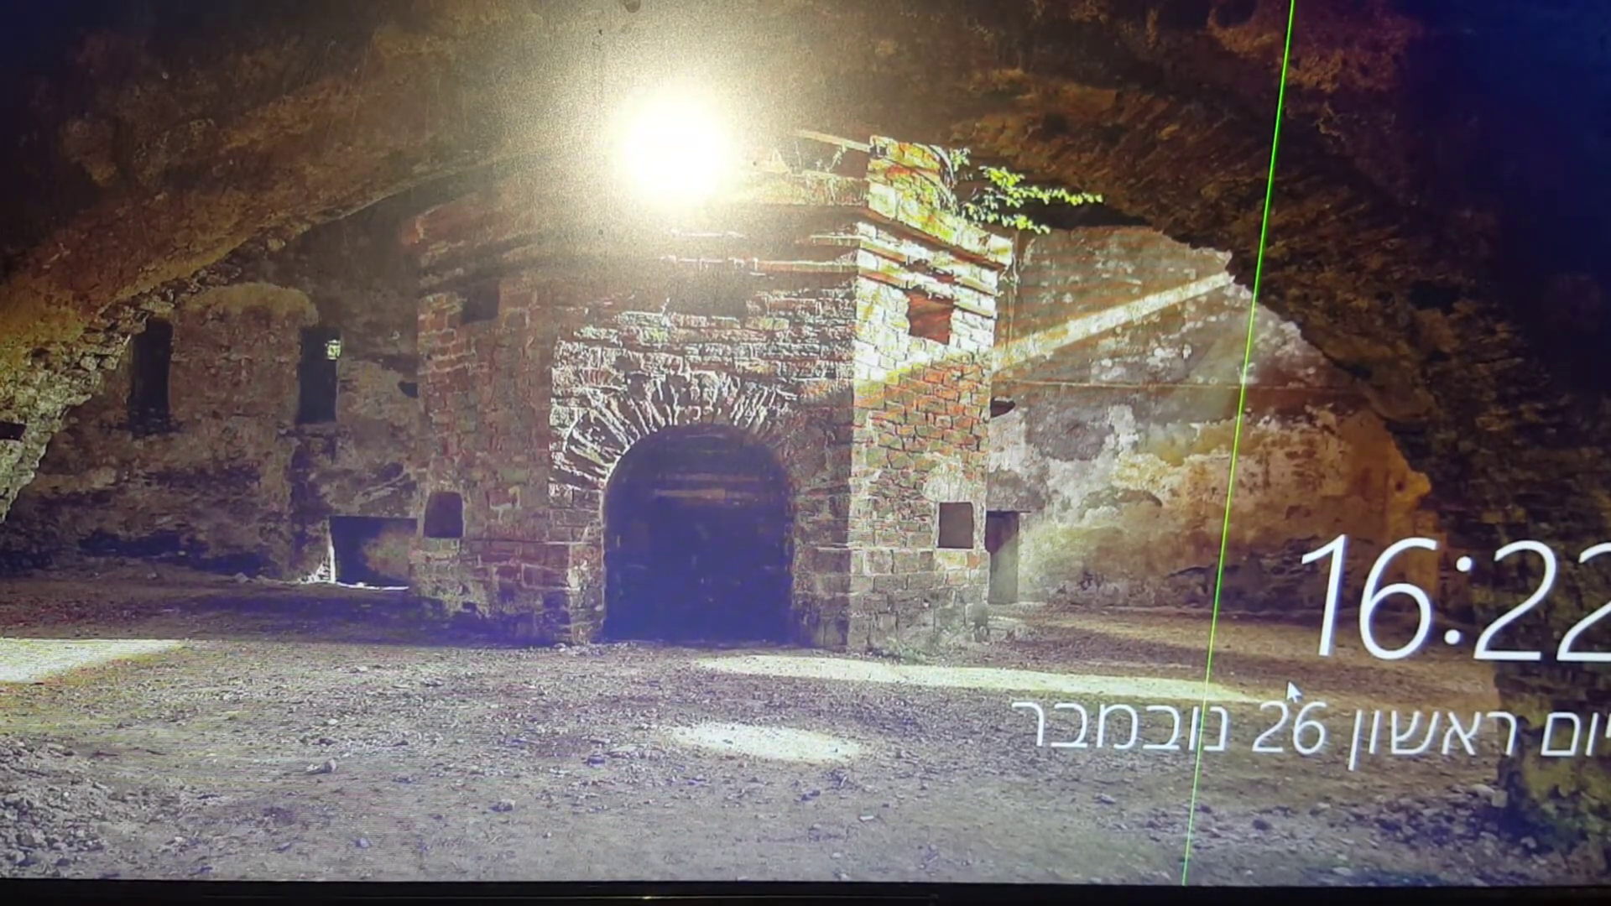
Dismiss the lock screen and sign in with the account password.
{"action": "left_click", "coordinate": [1288, 678]}
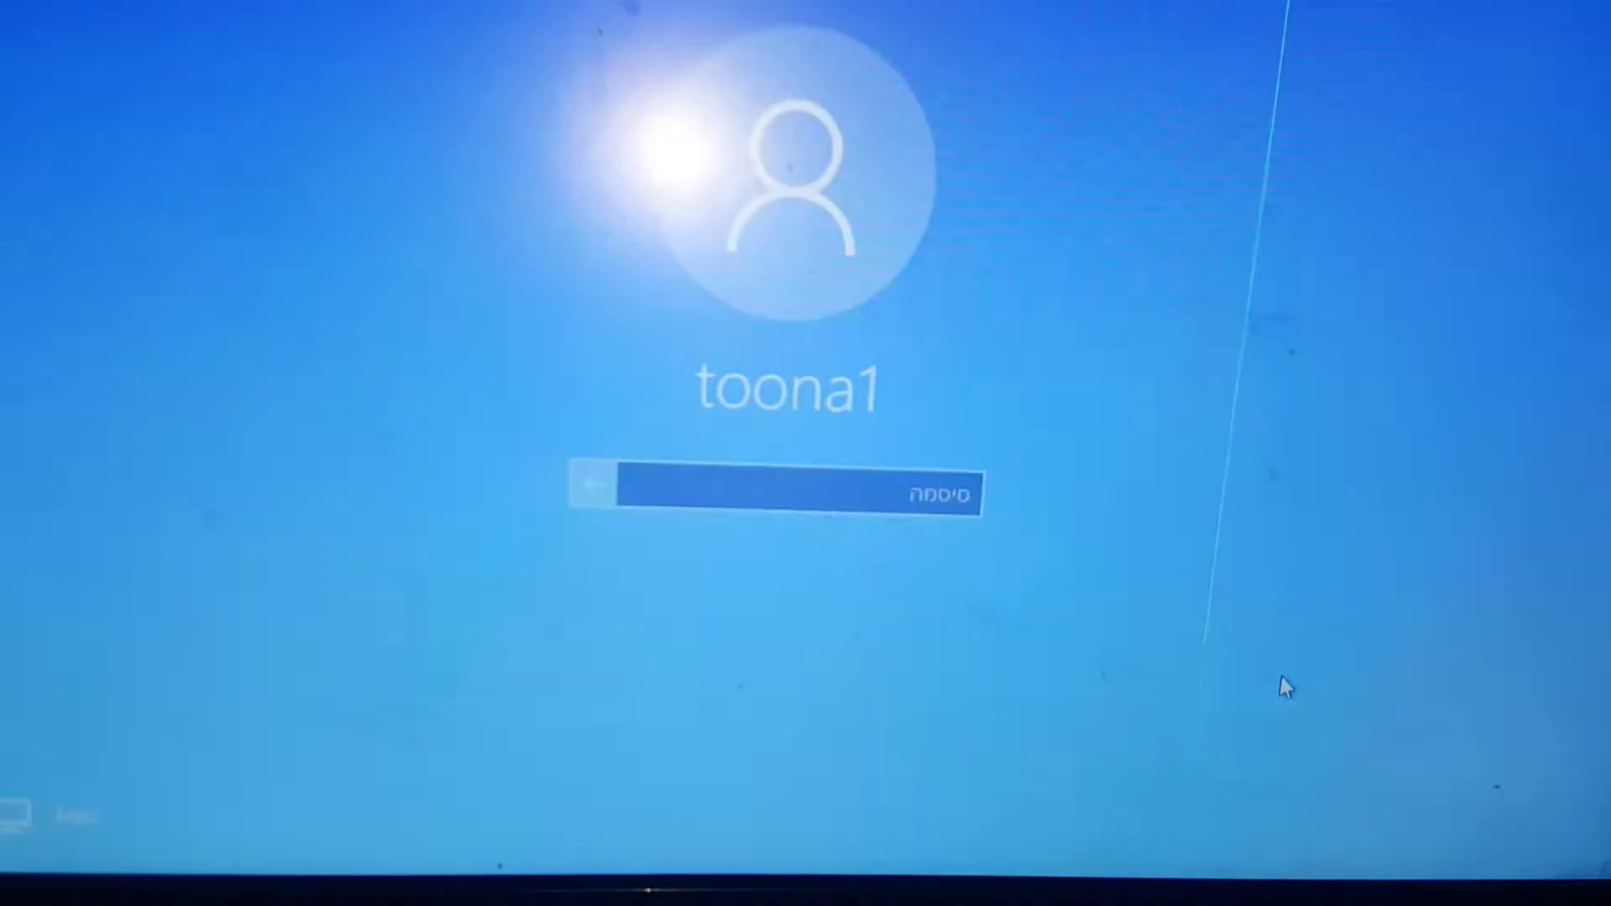
{"action": "key", "text": "Return"}
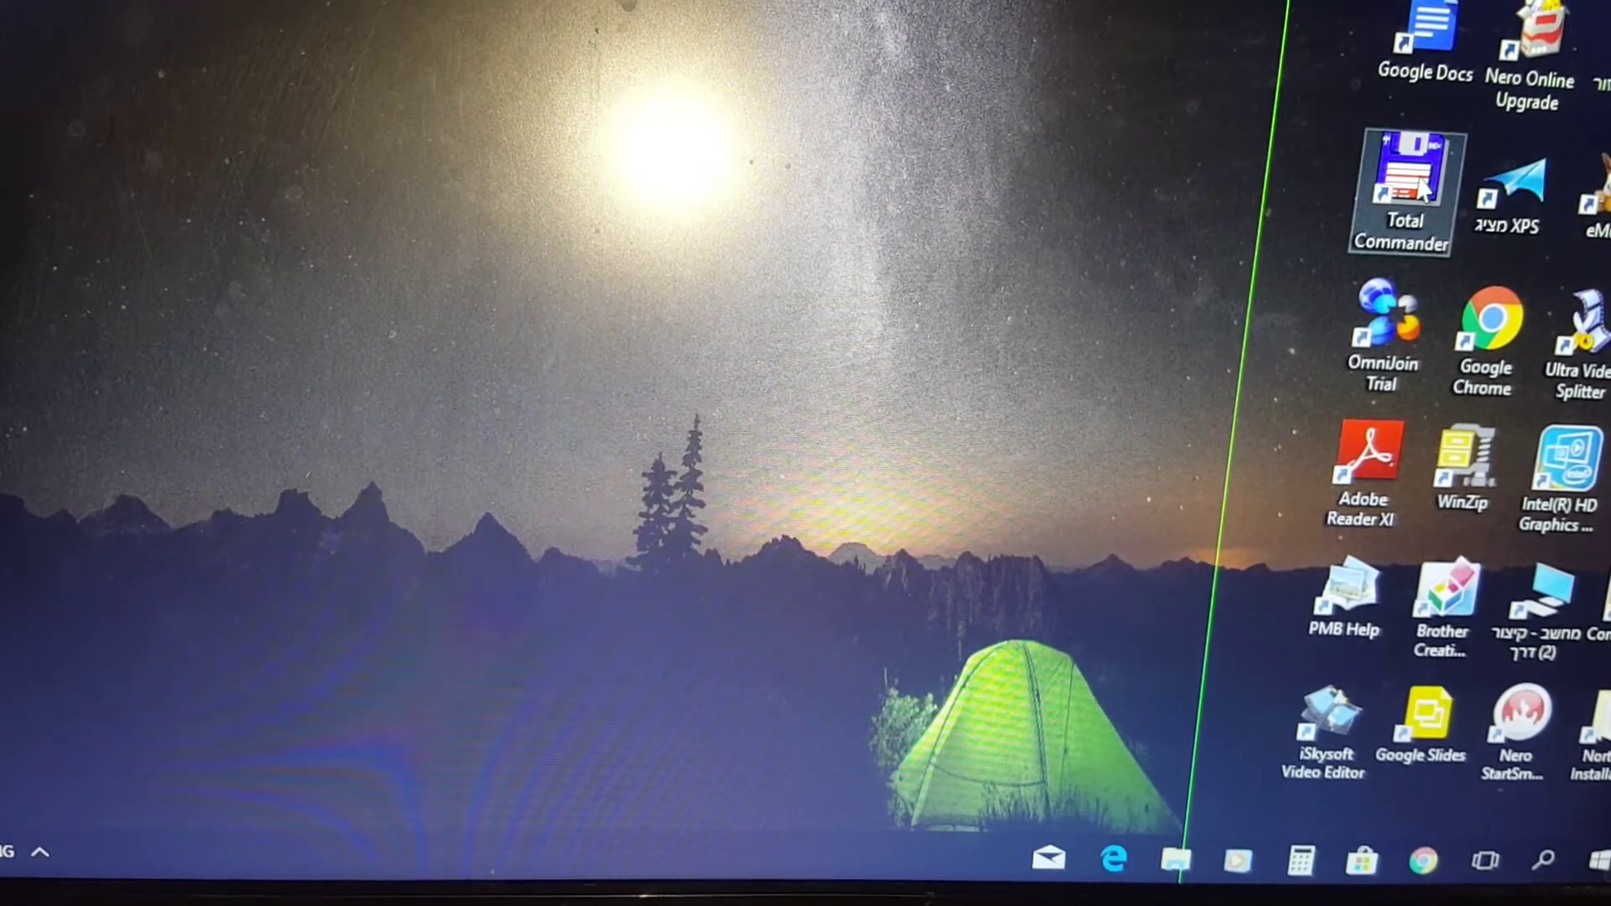
Relaunch Total Commander from its desktop shortcut and clear the shareware reminder.
{"action": "double_click", "coordinate": [1418, 179]}
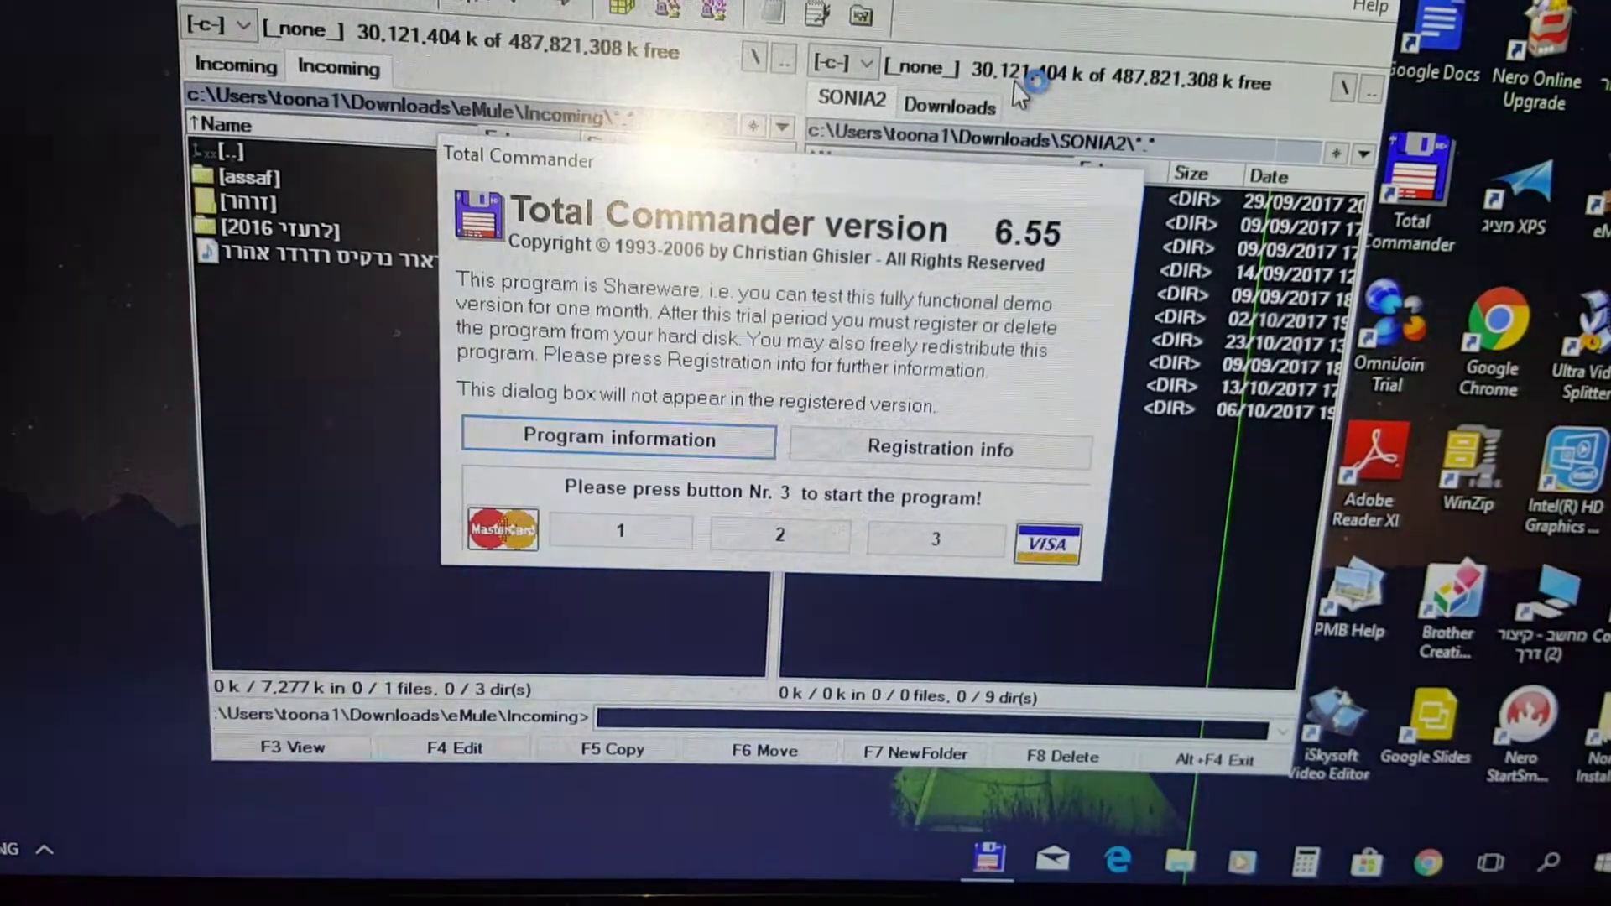
{"action": "left_click", "coordinate": [944, 541]}
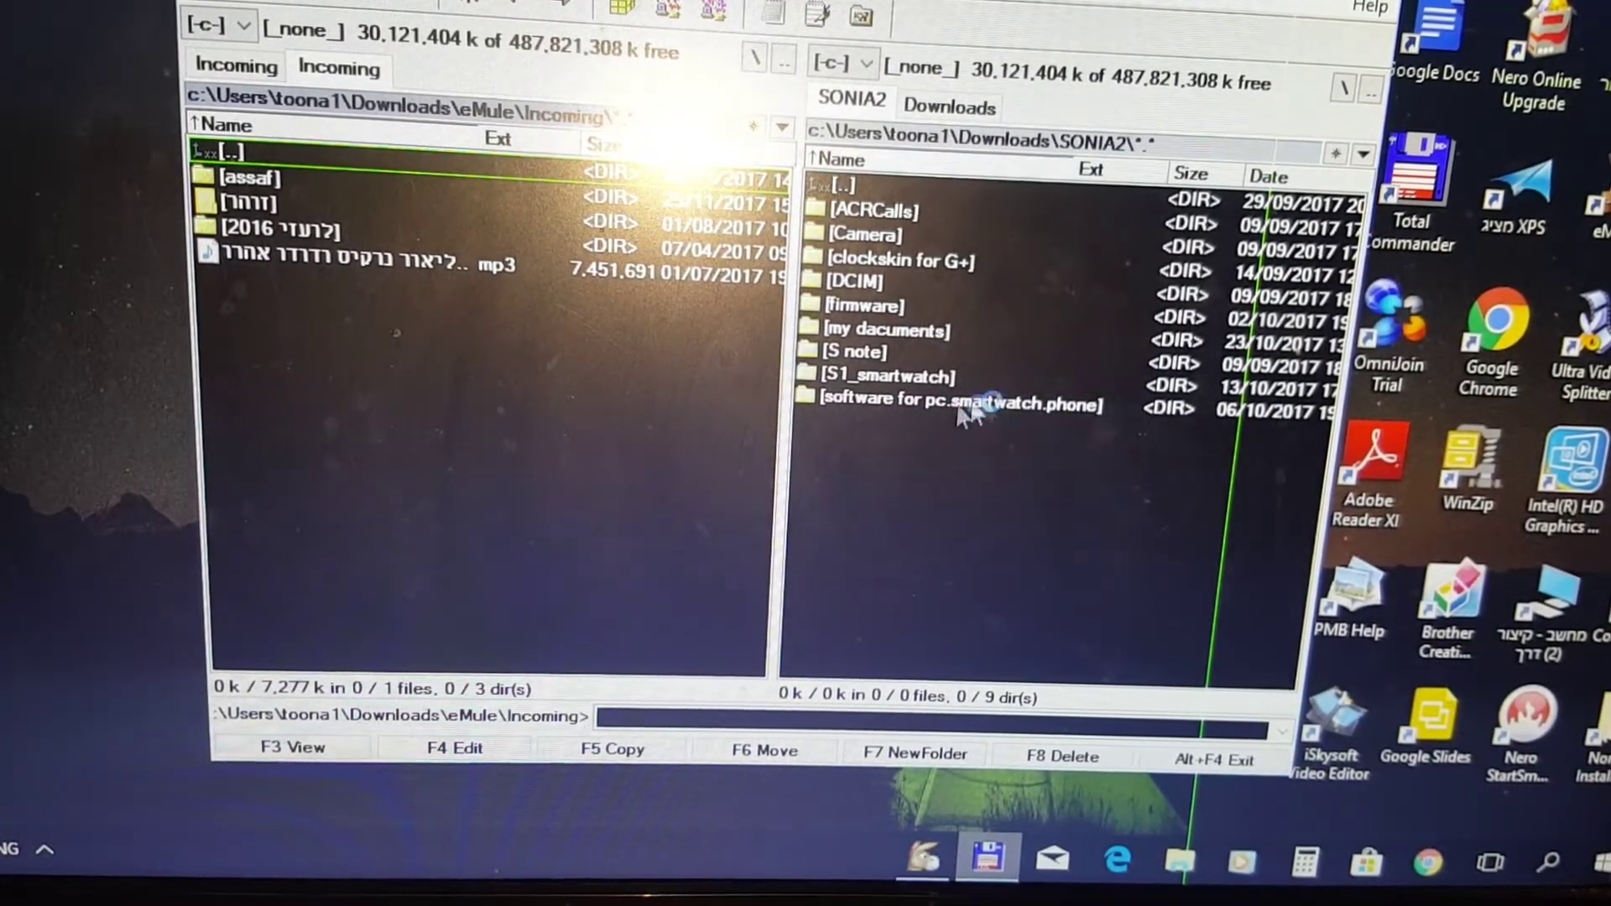
Enter software for pc.smartwatch.phone, VCOM.zip and its VCOM folder, then run installdrv64.
{"action": "mouse_move", "coordinate": [961, 403]}
{"action": "double_click", "coordinate": [1003, 405]}
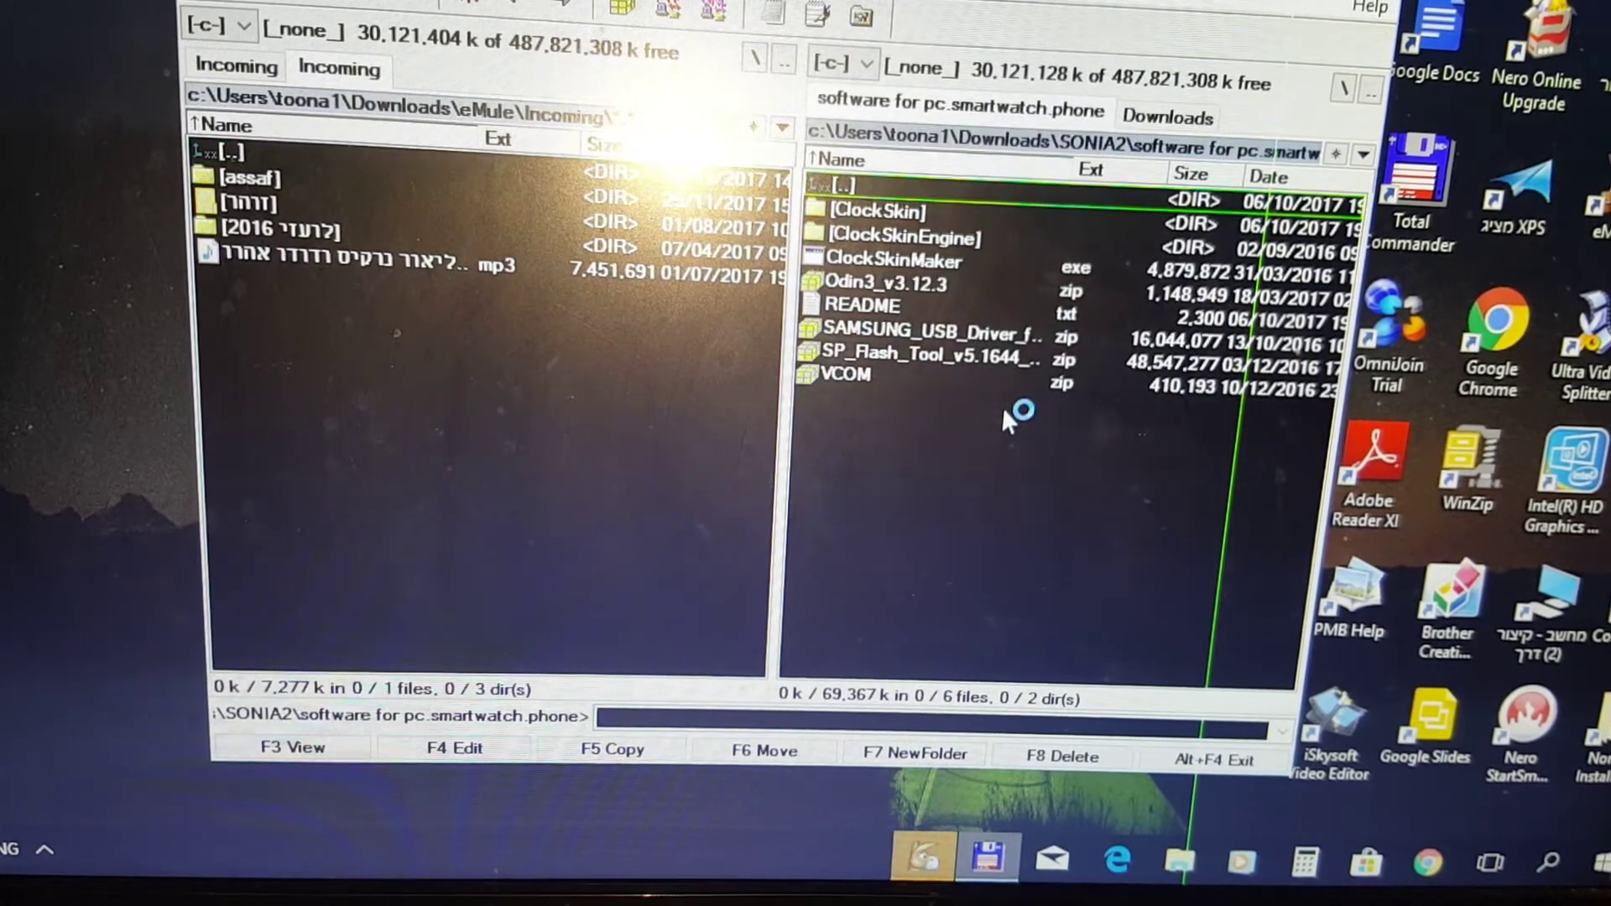
{"action": "double_click", "coordinate": [842, 375]}
{"action": "double_click", "coordinate": [866, 211]}
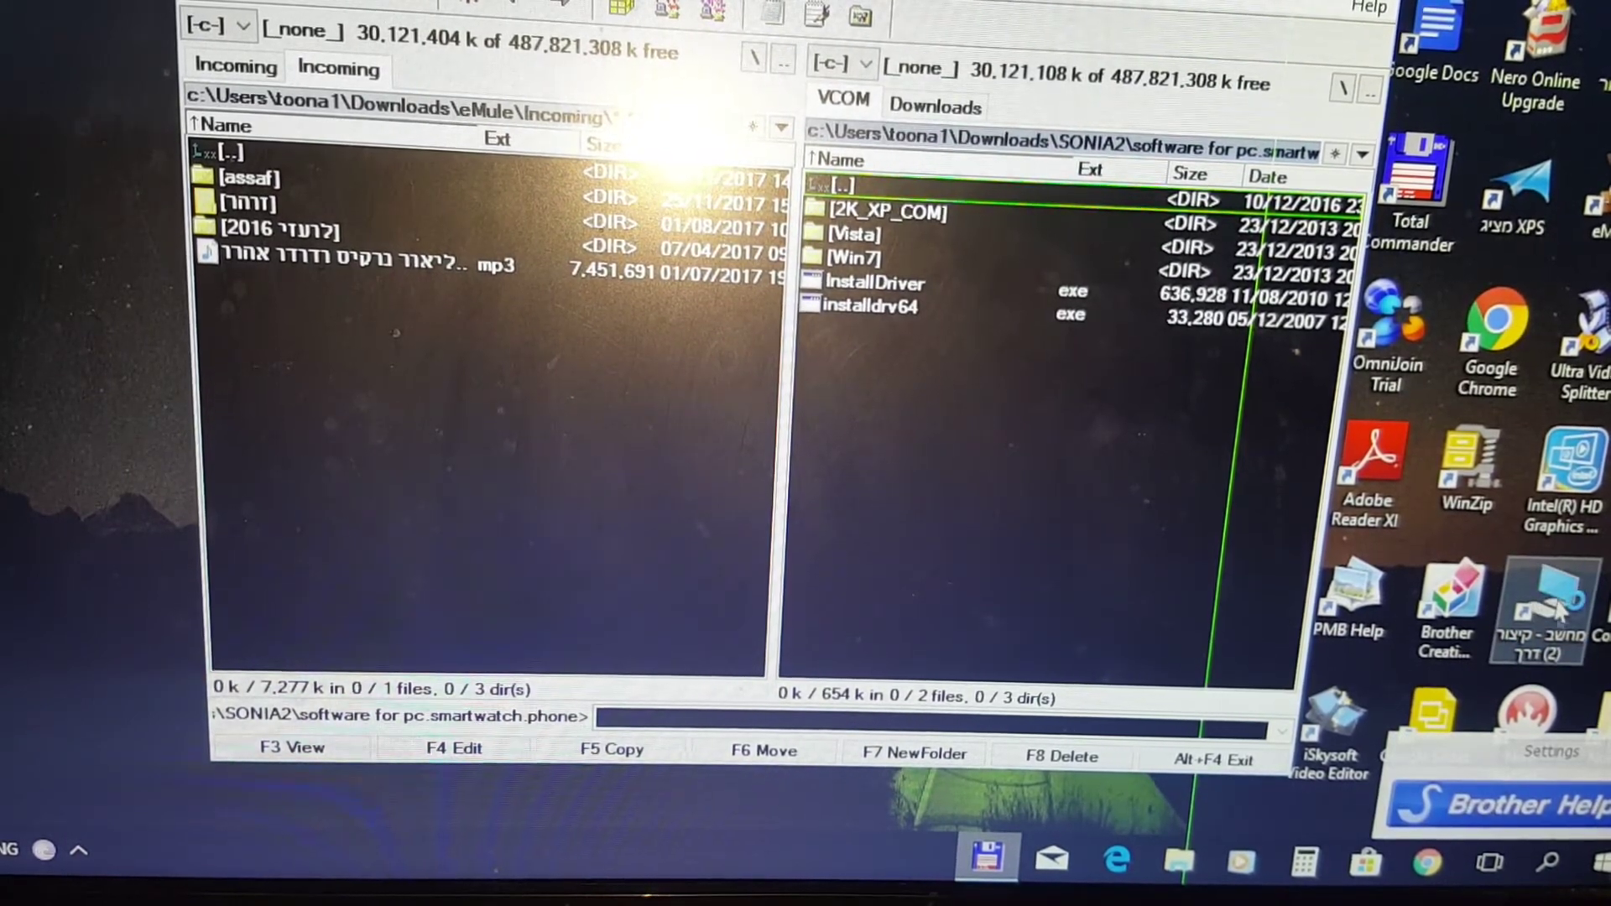
{"action": "double_click", "coordinate": [872, 306]}
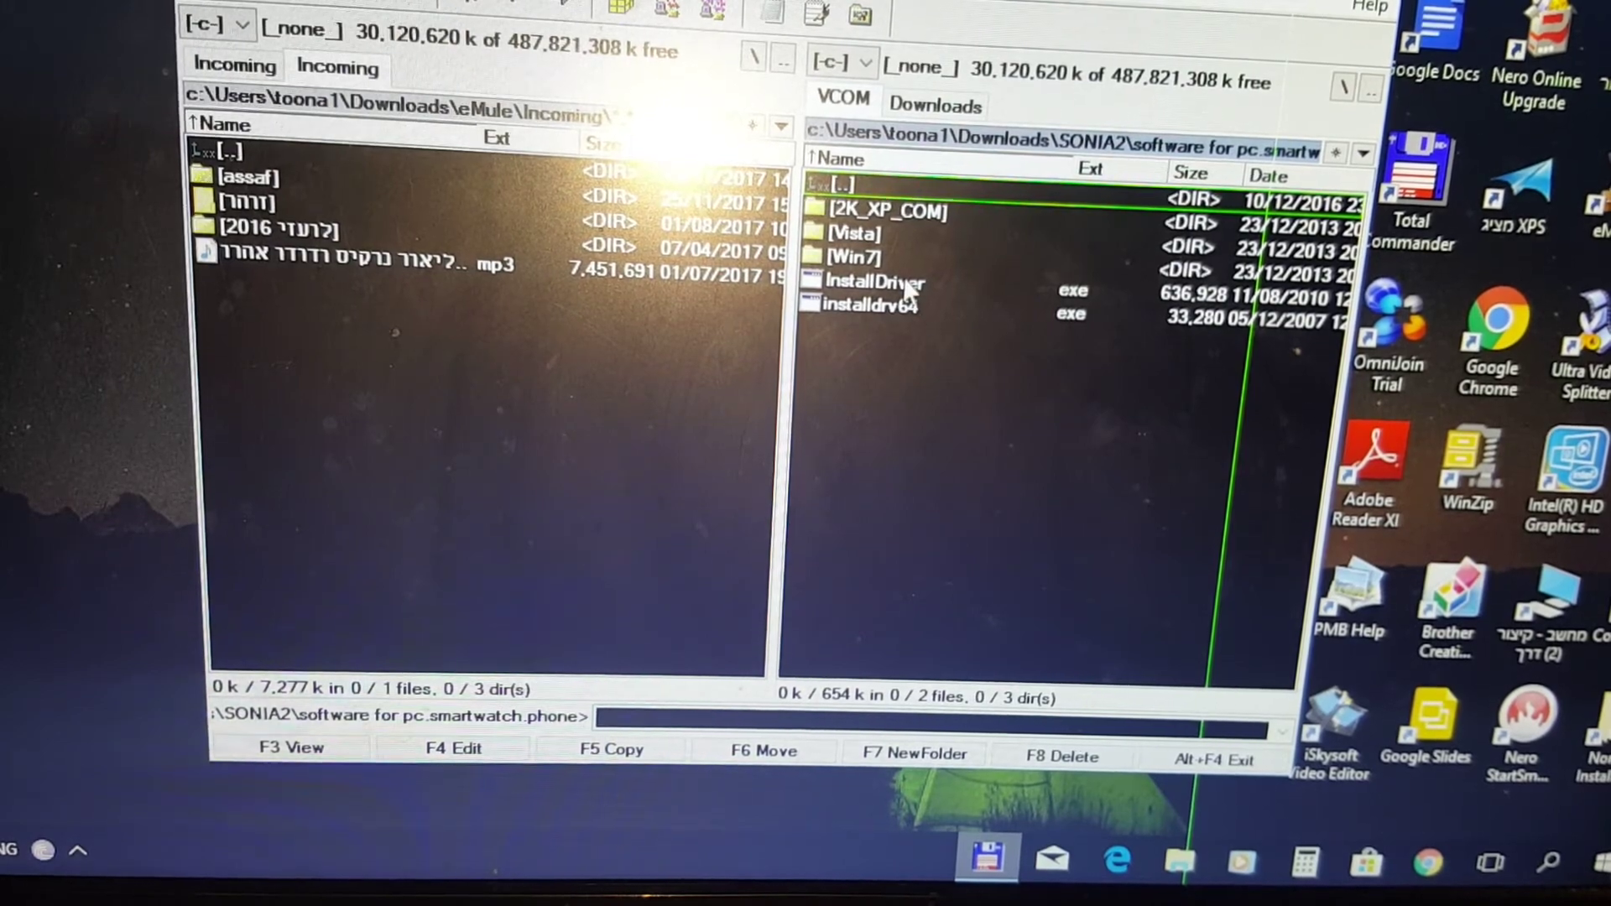
Run InstallDriver with 'Unpack all and execute', then dismiss the File not found and completion prompts.
{"action": "double_click", "coordinate": [903, 282]}
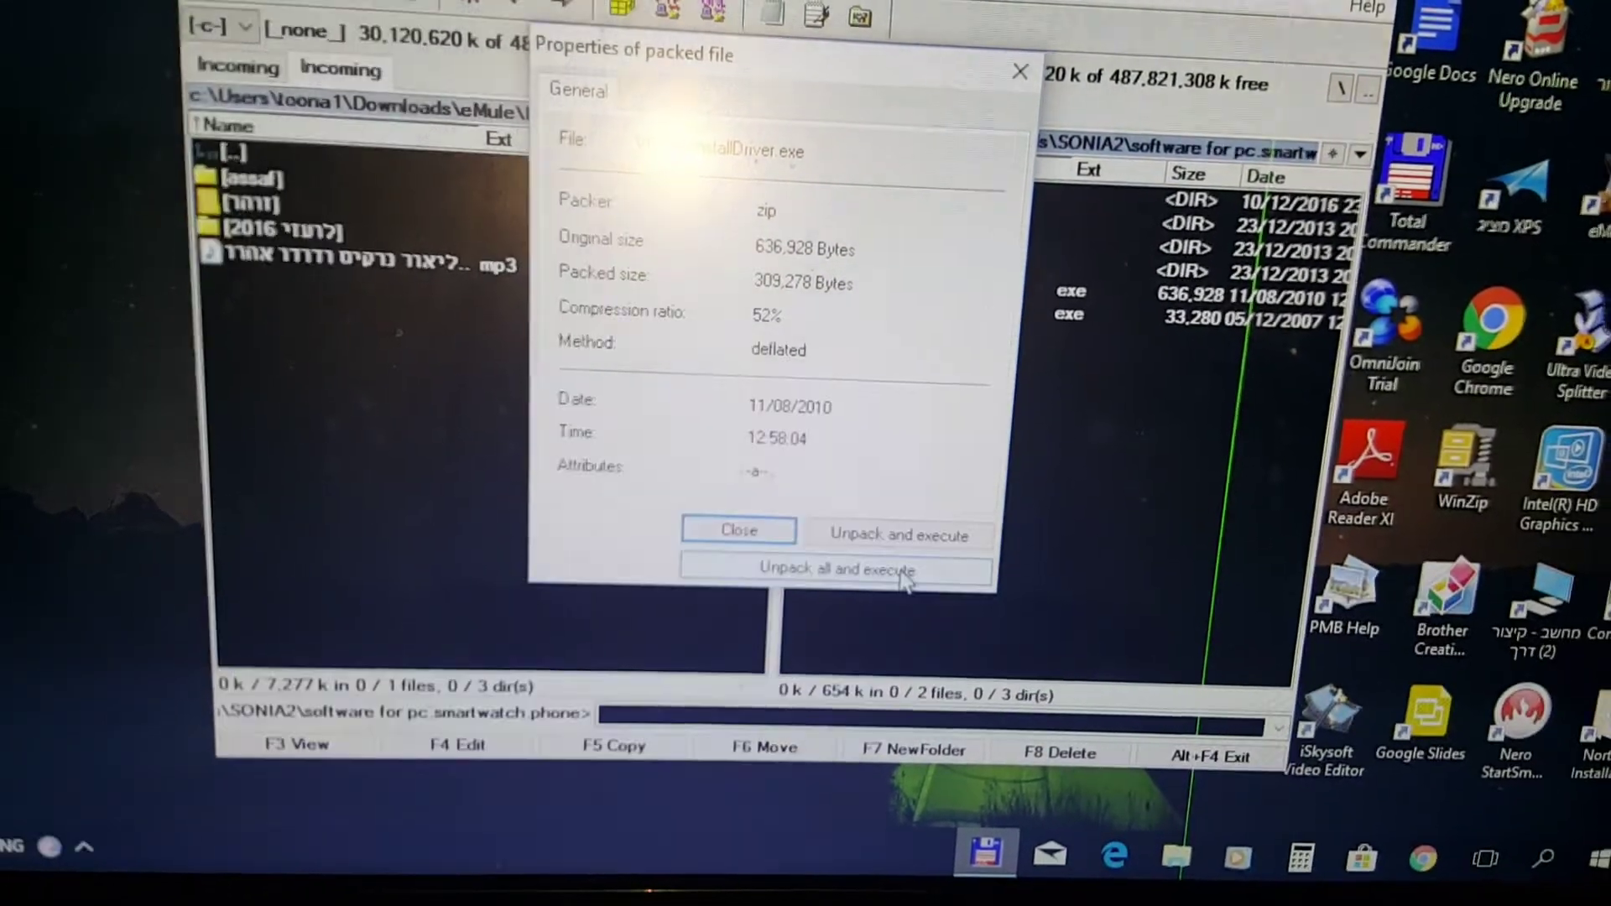
{"action": "left_click", "coordinate": [904, 581]}
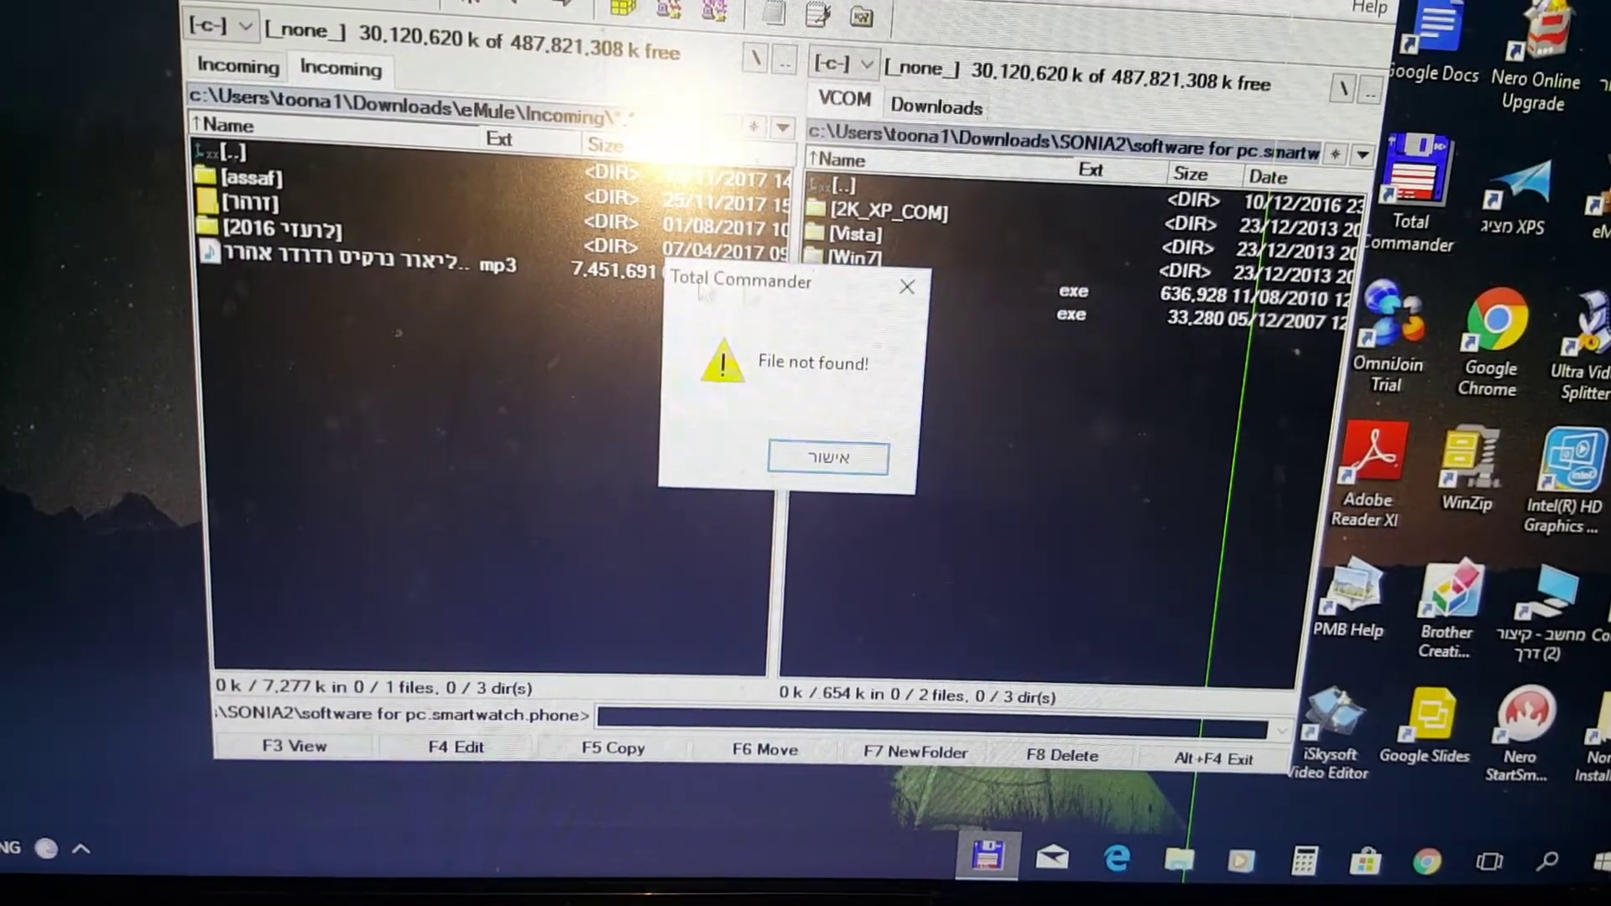
{"action": "left_click", "coordinate": [848, 466]}
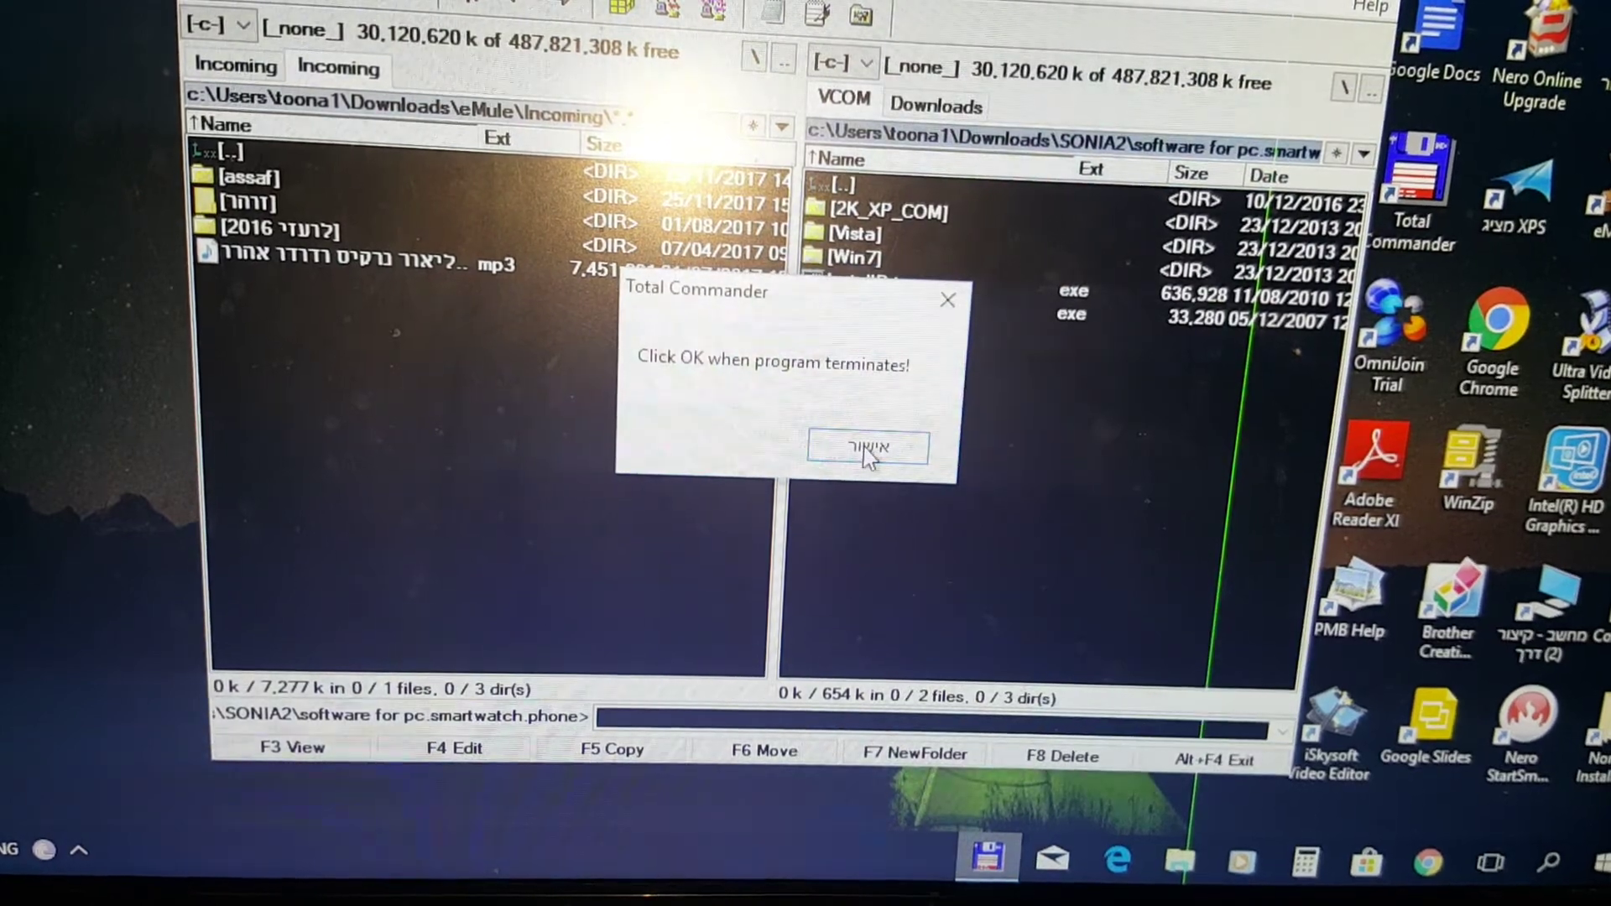
{"action": "left_click", "coordinate": [864, 450]}
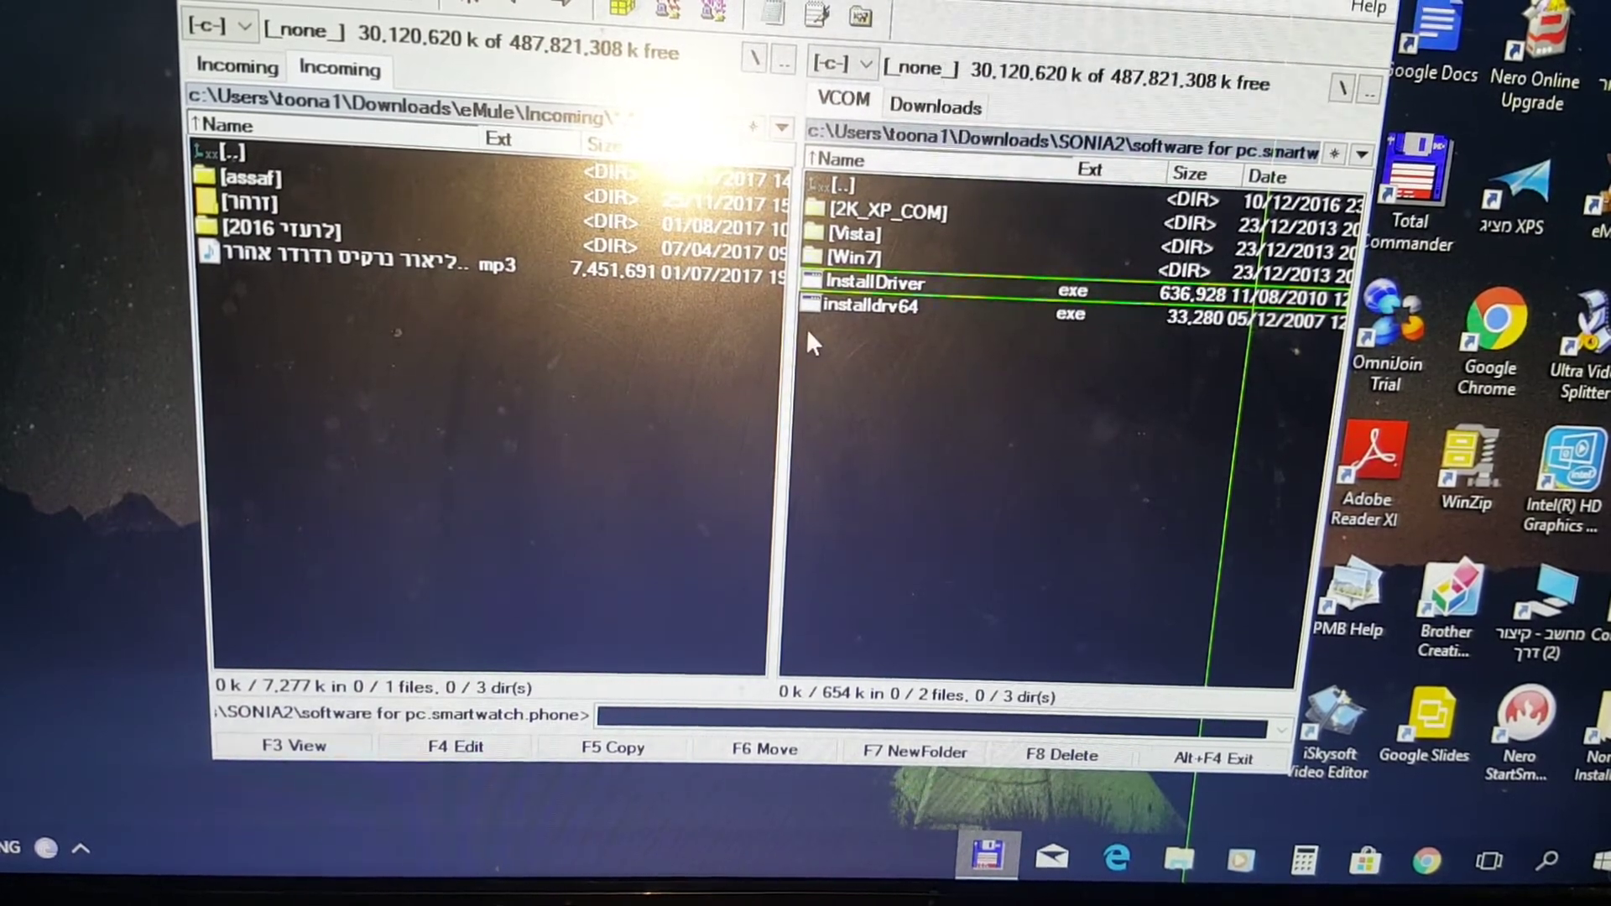
Leave the VCOM archive and switch the right panel to eMule Incoming from the drive list.
{"action": "double_click", "coordinate": [824, 202]}
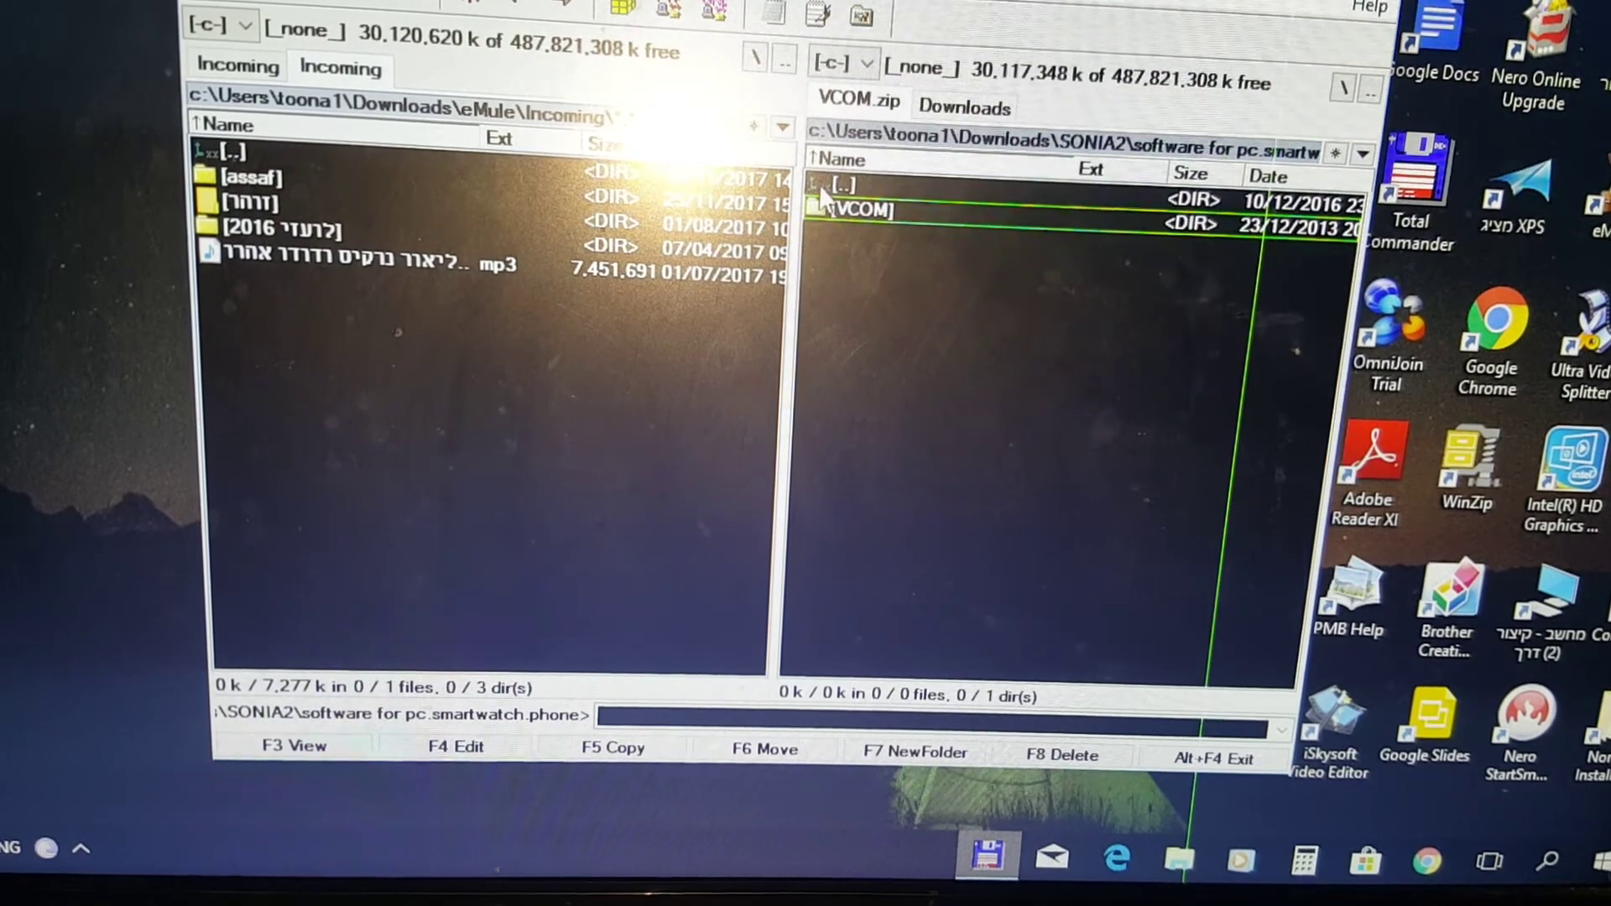
{"action": "double_click", "coordinate": [820, 190]}
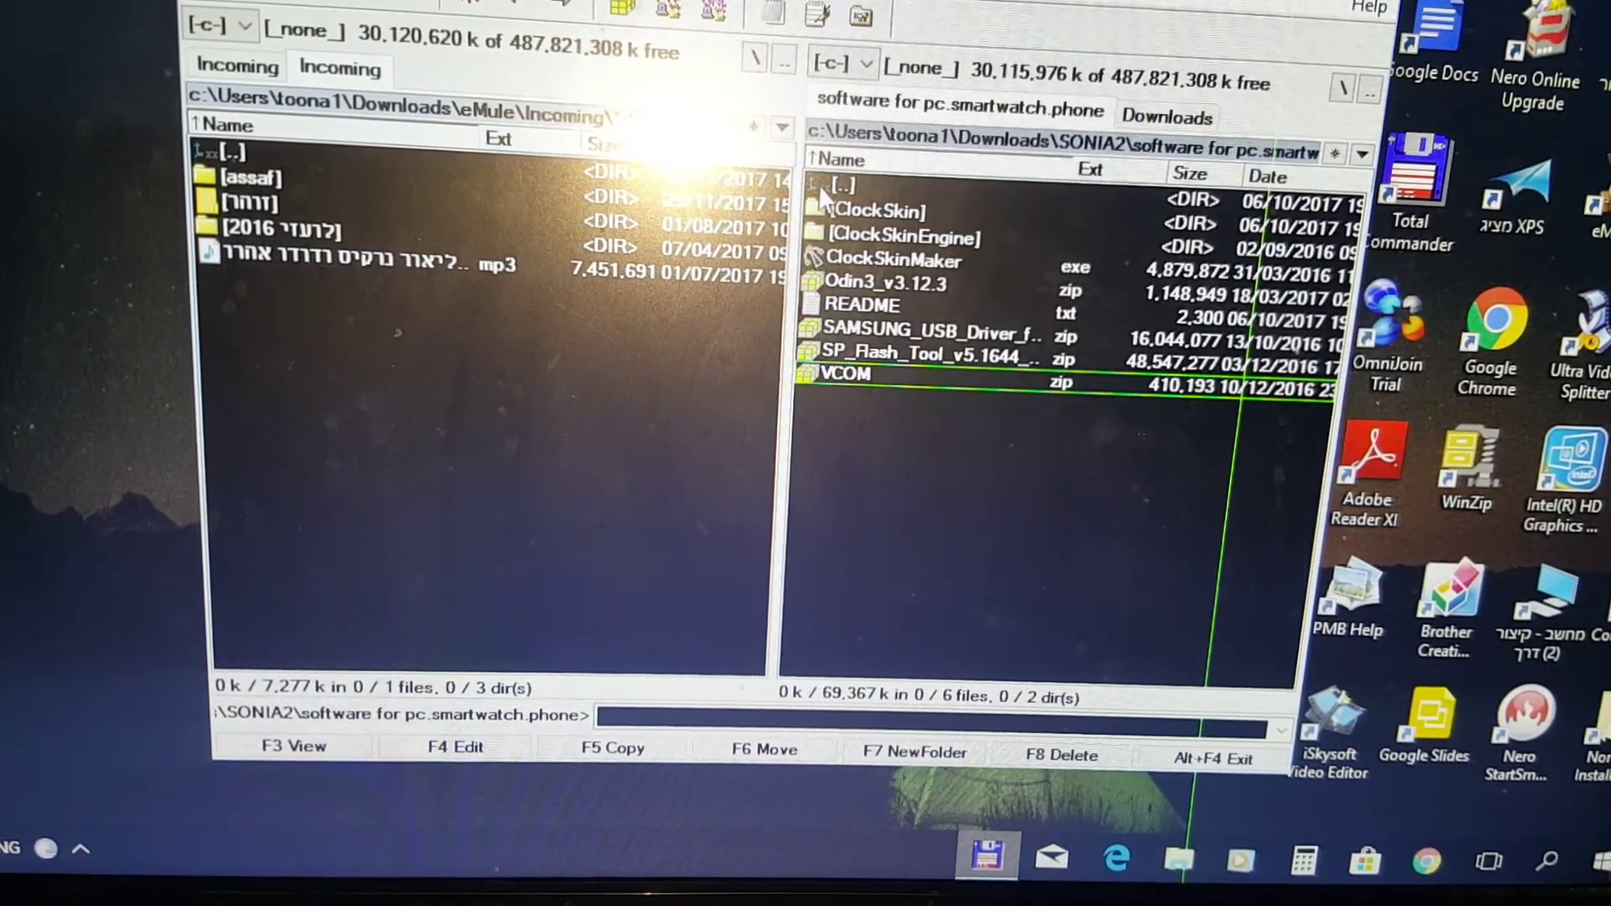
{"action": "left_click", "coordinate": [831, 63]}
{"action": "left_click", "coordinate": [827, 91]}
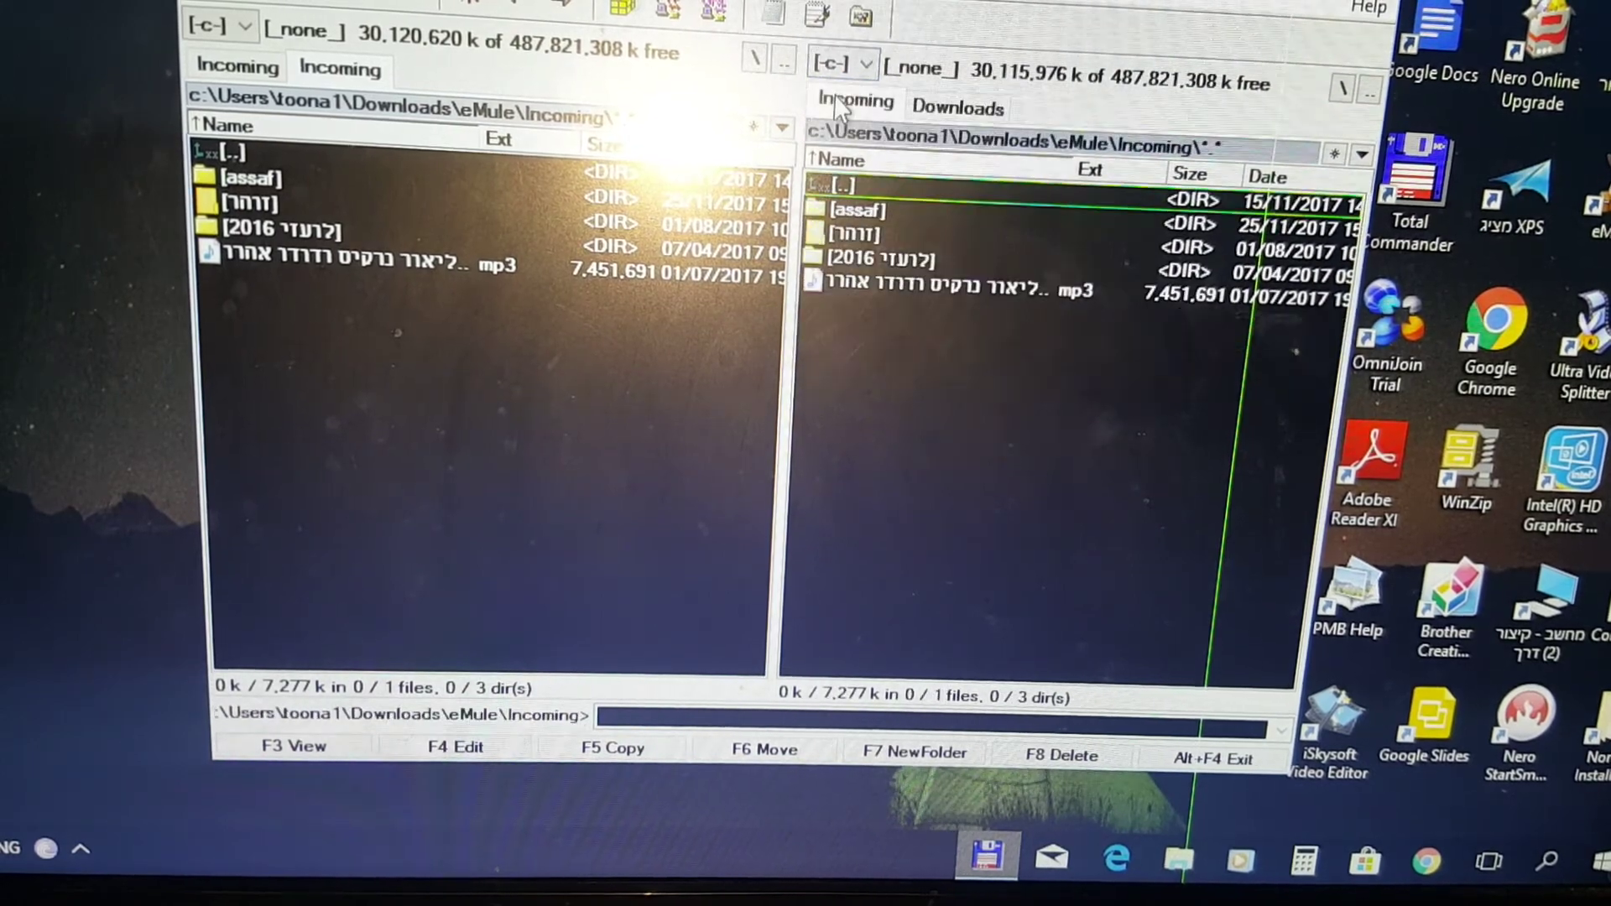